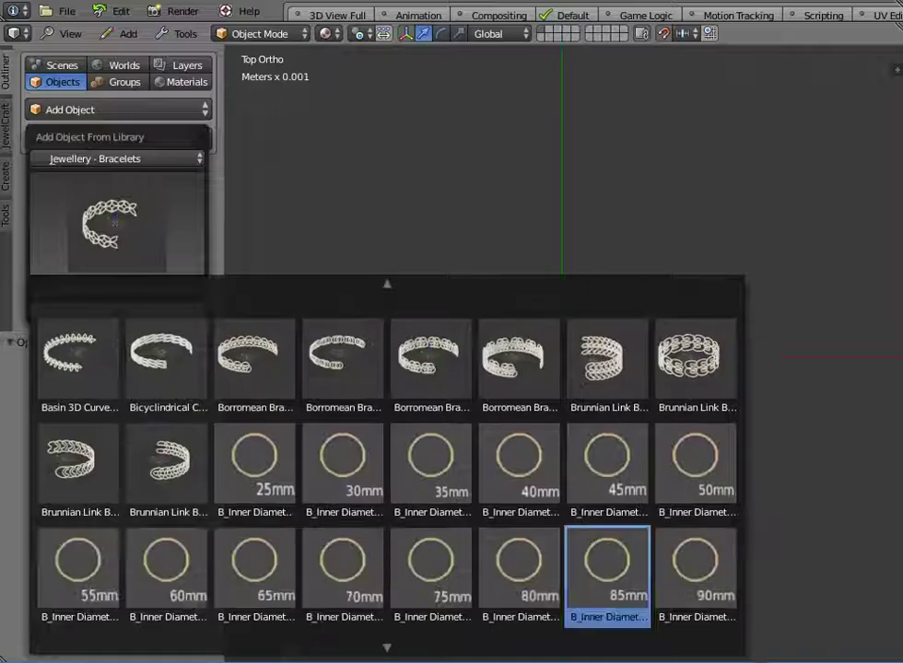
Add the B_Inner Diameter 70mm bracelet ring from the Jewellery - Bracelets object library
left_click(343, 566)
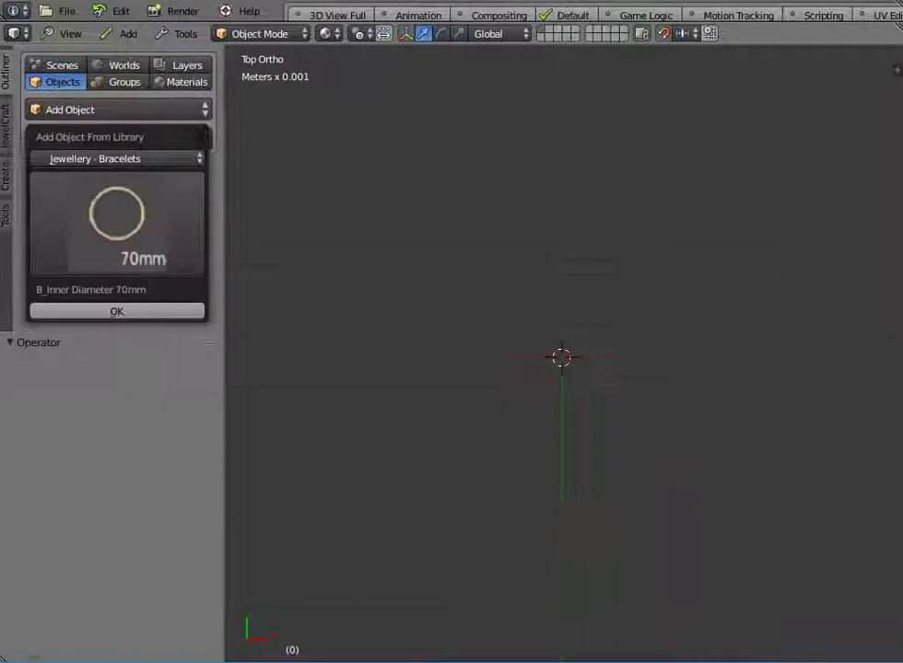
left_click(117, 311)
scroll(451, 322, "down", 5)
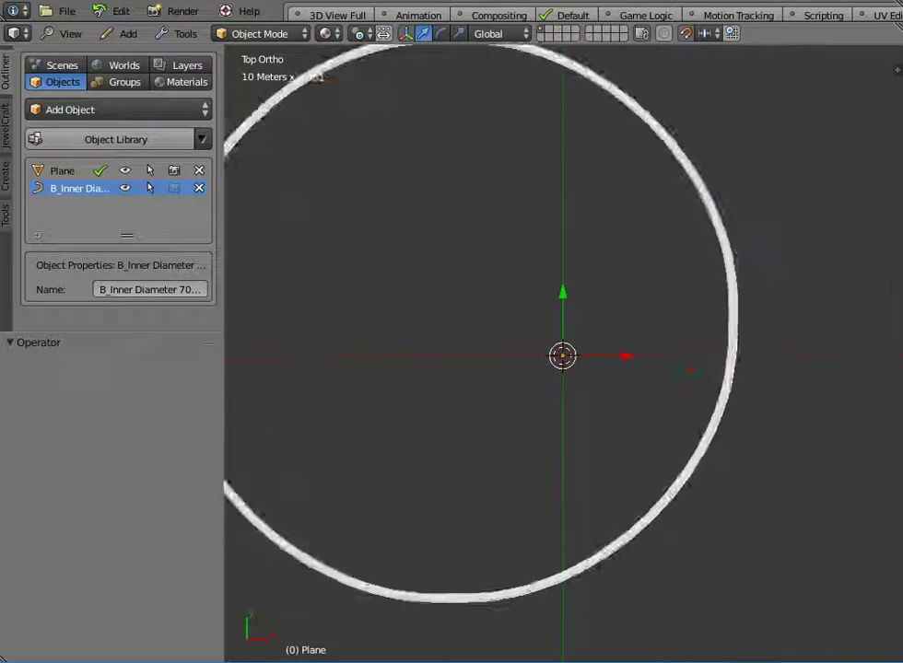
right_click(311, 417)
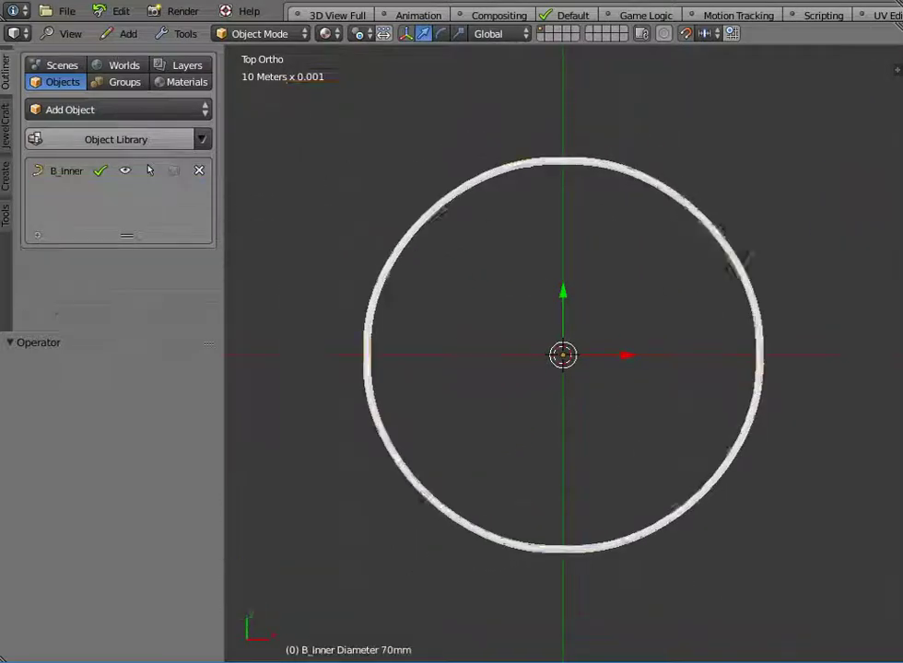
middle_click_drag(312, 417, 359, 327)
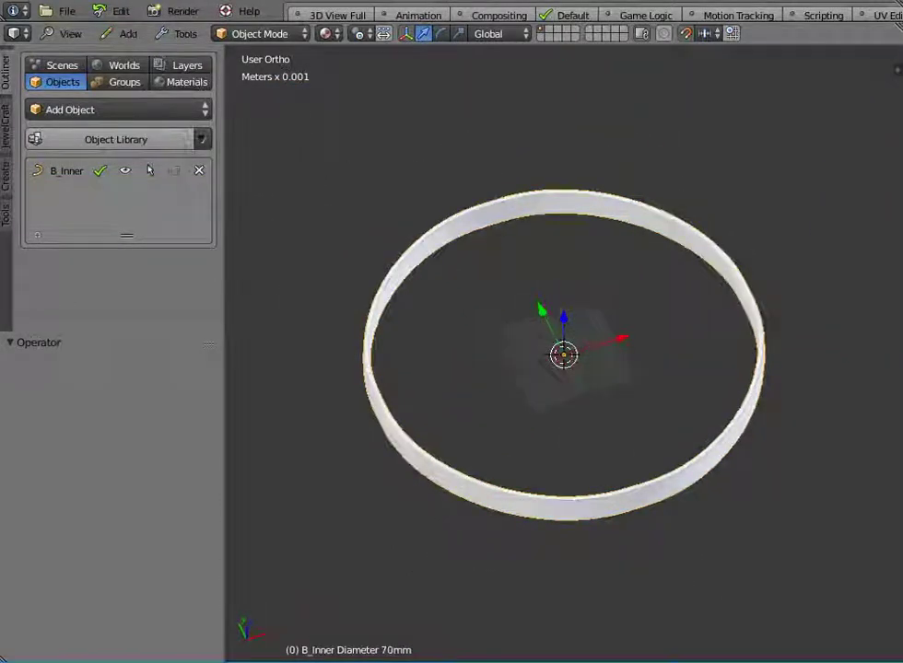
Remove the 1mm x 6mm cross-section bevel object from the 70 mm ring, leaving a bare curve
key("n")
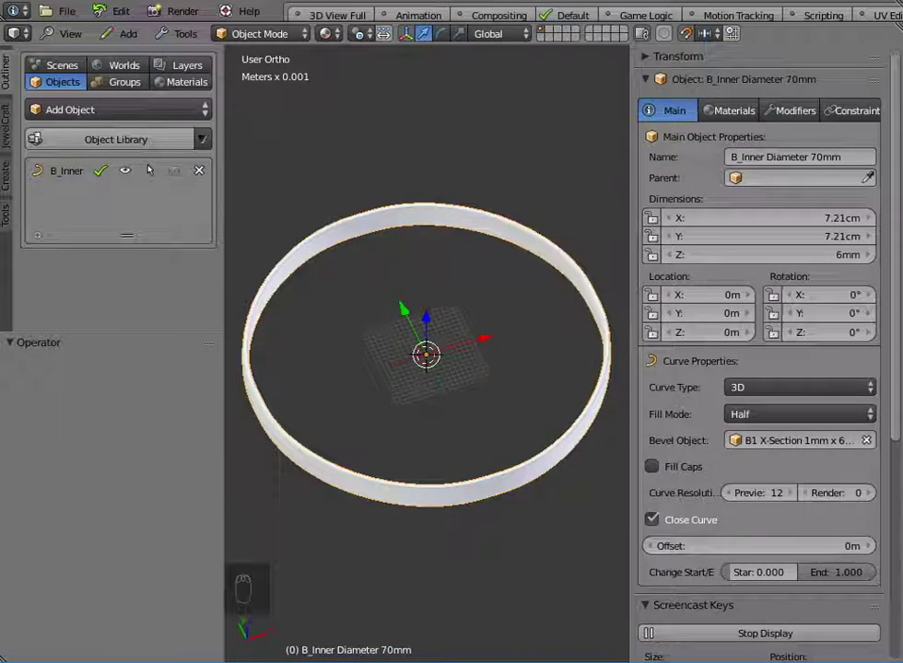
left_click(680, 605)
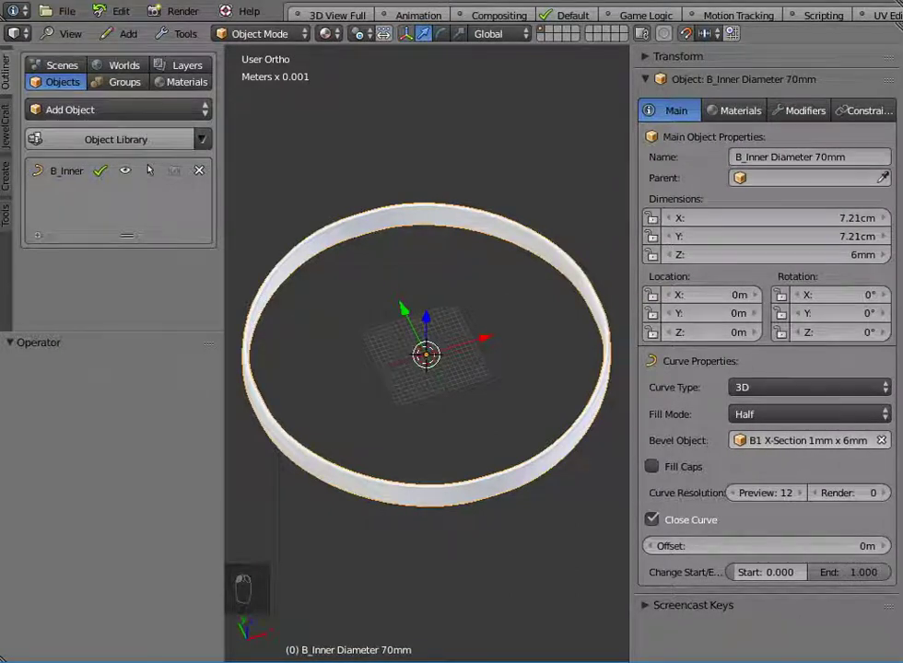
left_click(880, 440)
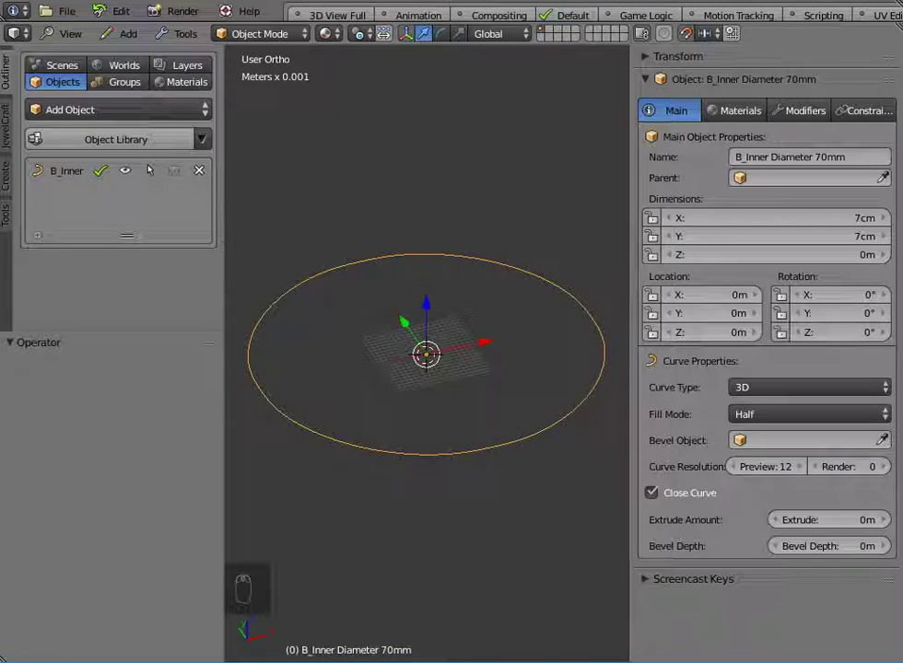
Duplicate the 70 mm inner-diameter curve in place and move the copy up 8 mm along Z
left_click(179, 34)
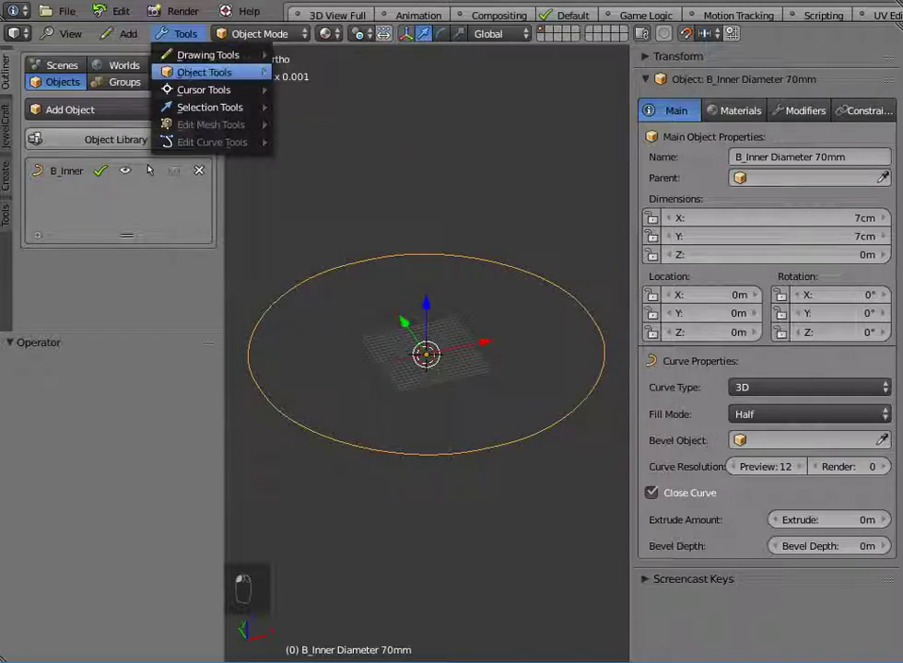
mouse_move(207, 72)
left_click(323, 130)
key("Escape")
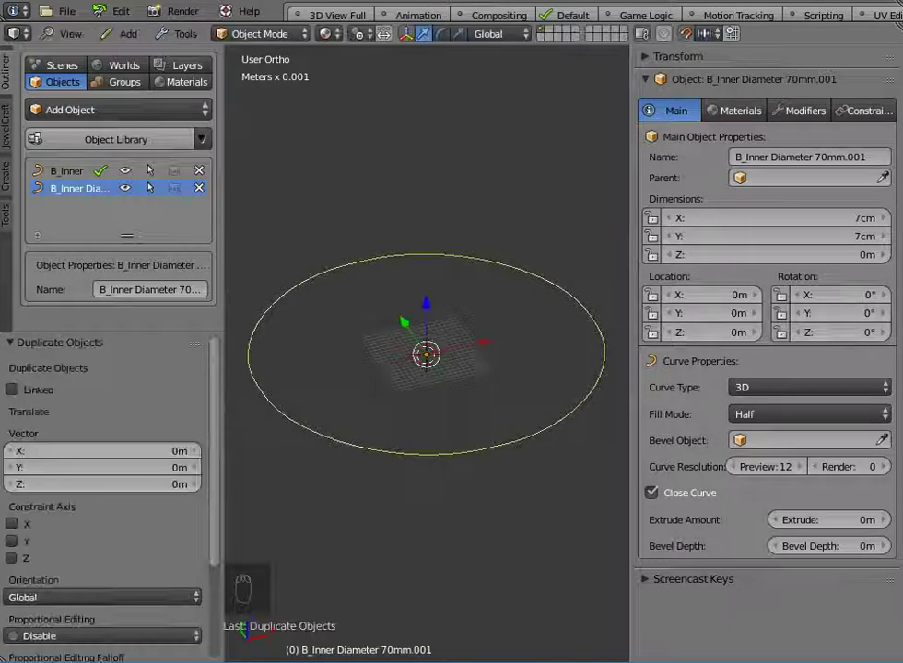
key("g")
key("z")
key("8")
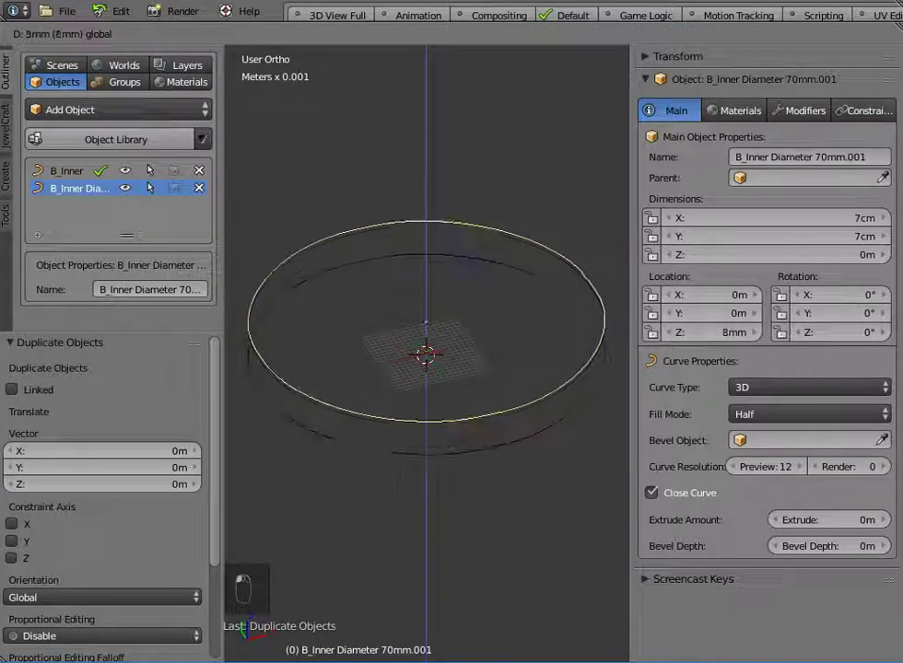
key("Return")
Add the 001 Enneper Curve Bracelet 65mm from the Jewellery - Bracelets object library
left_click(305, 427)
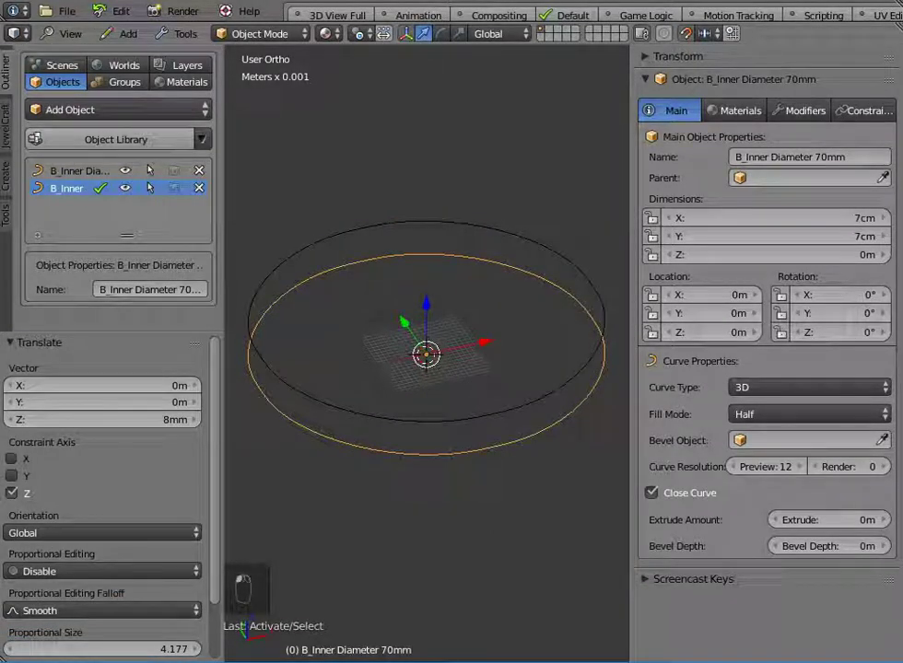
left_click(134, 139)
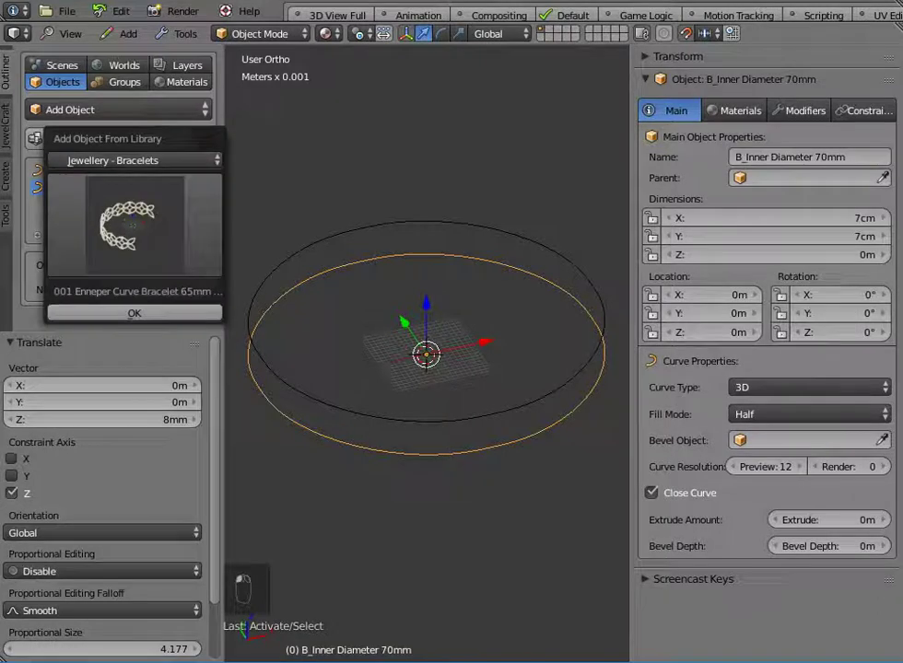
left_click(134, 227)
left_click(96, 328)
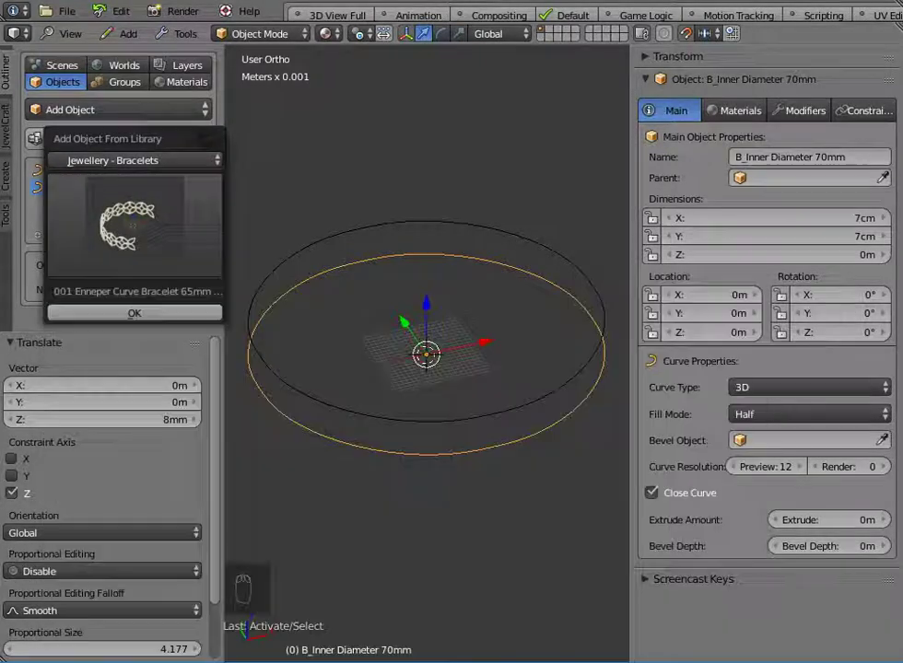
left_click(134, 312)
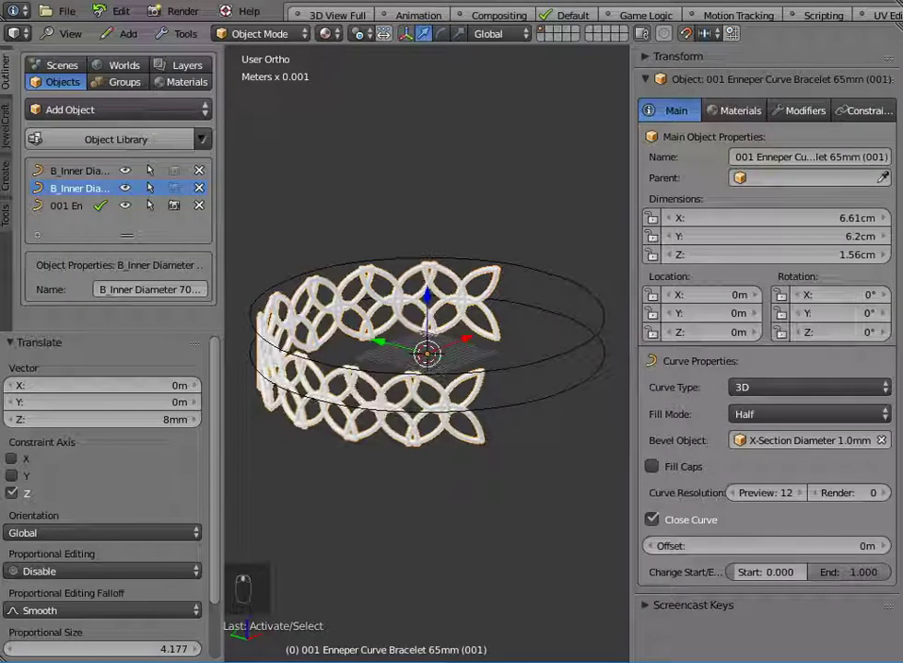
Set the Enneper bracelet's curve modifier object to B_Inner Diameter 70mm, and open the Set the Columns modifier's settings
left_click(799, 111)
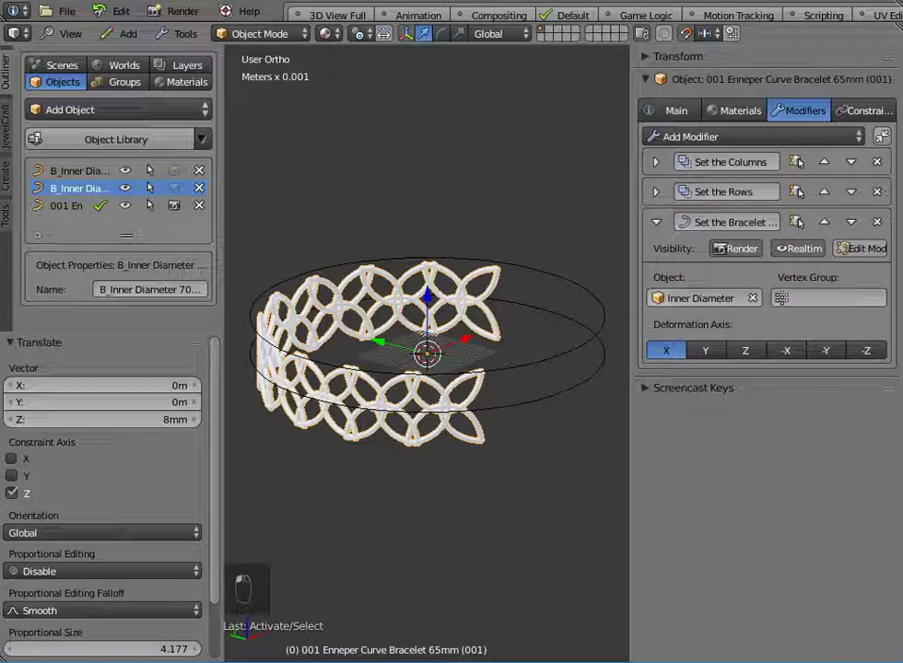
left_click(701, 298)
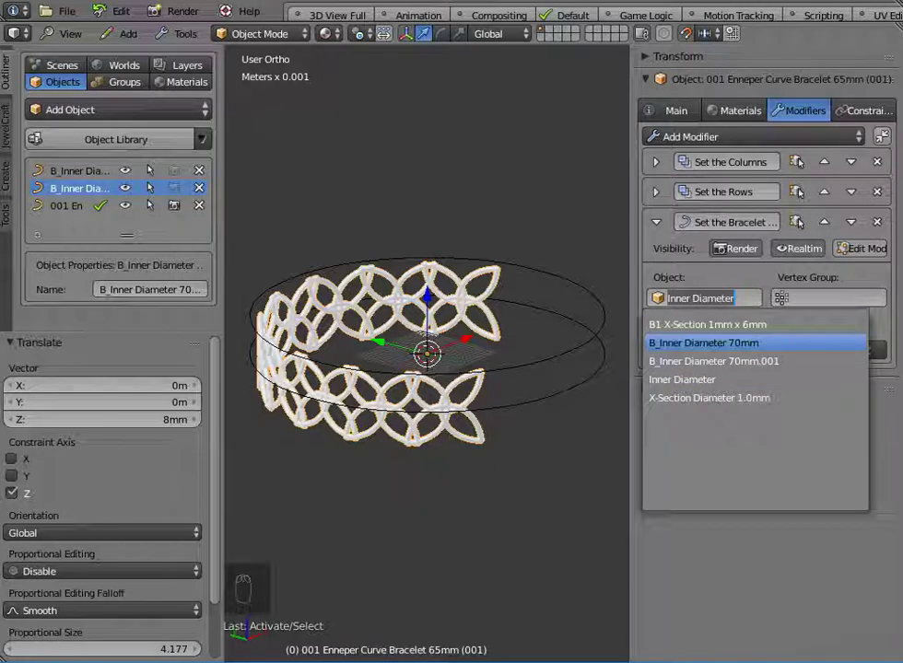
left_click(704, 343)
middle_click_drag(552, 354, 552, 396)
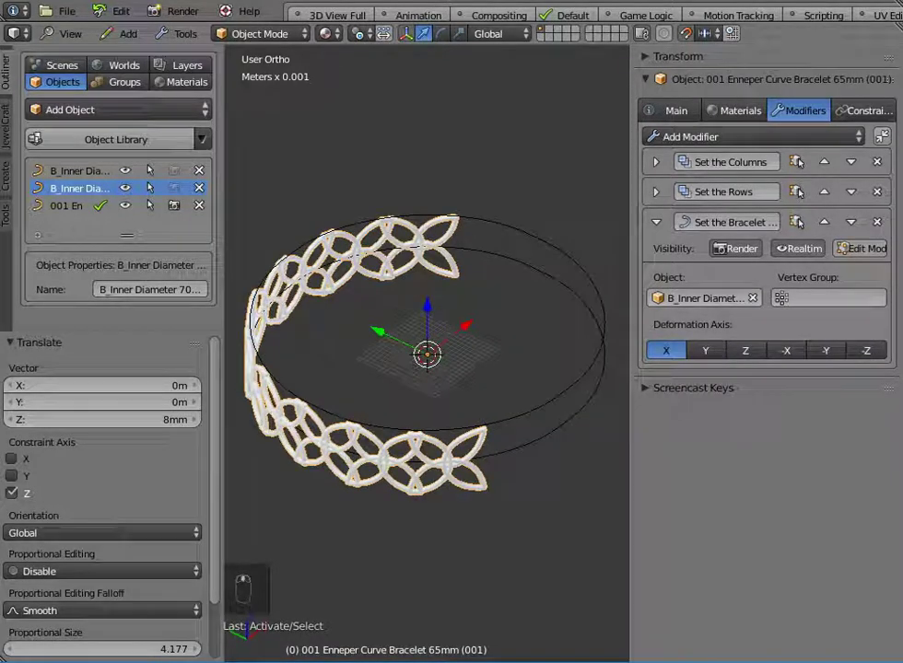
left_click(656, 222)
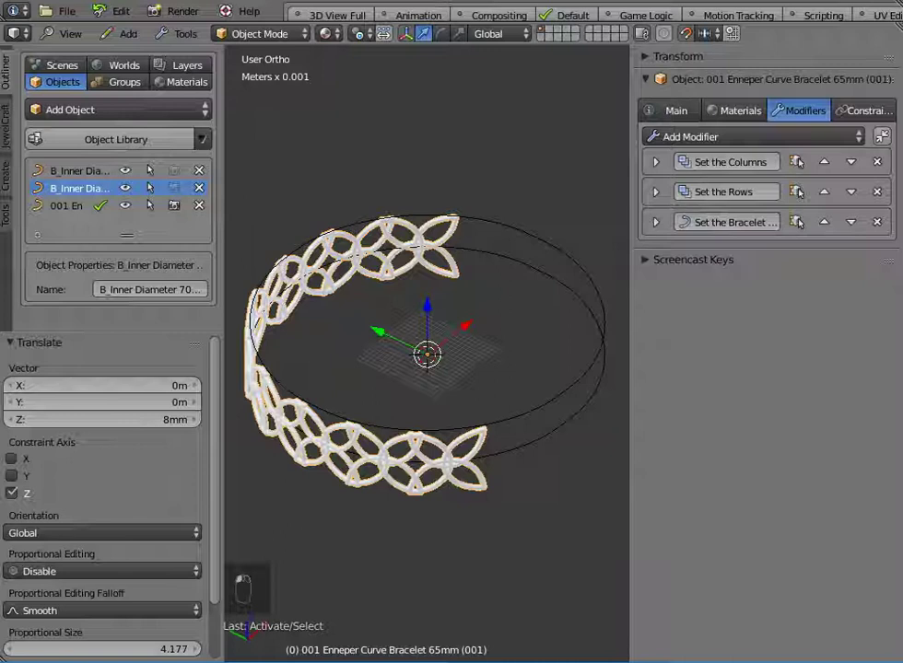
left_click(655, 163)
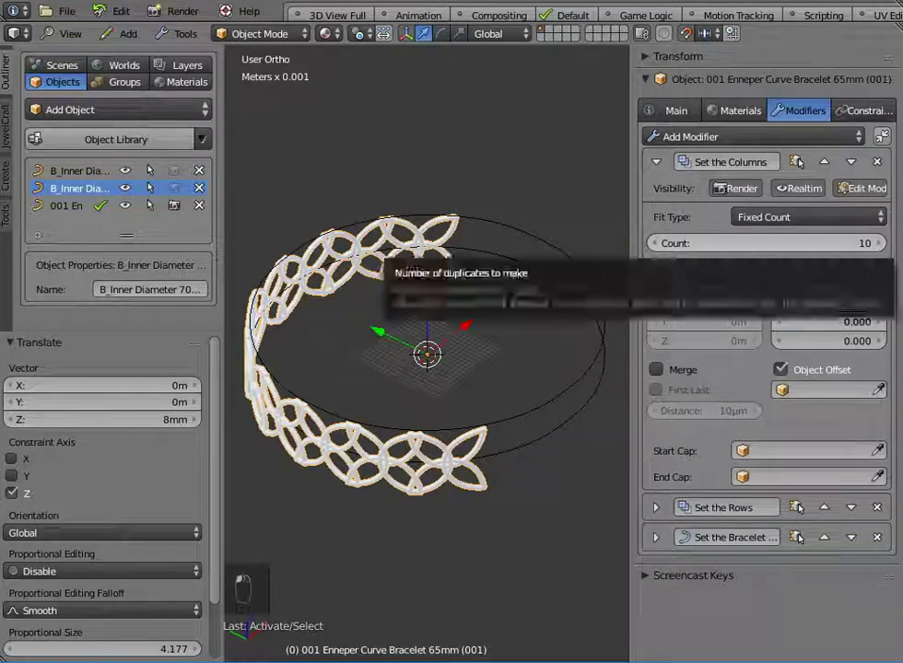
Reduce the Set the Columns count to 1 and inspect the single bracelet motif
left_click(767, 243)
type("1")
key("Return")
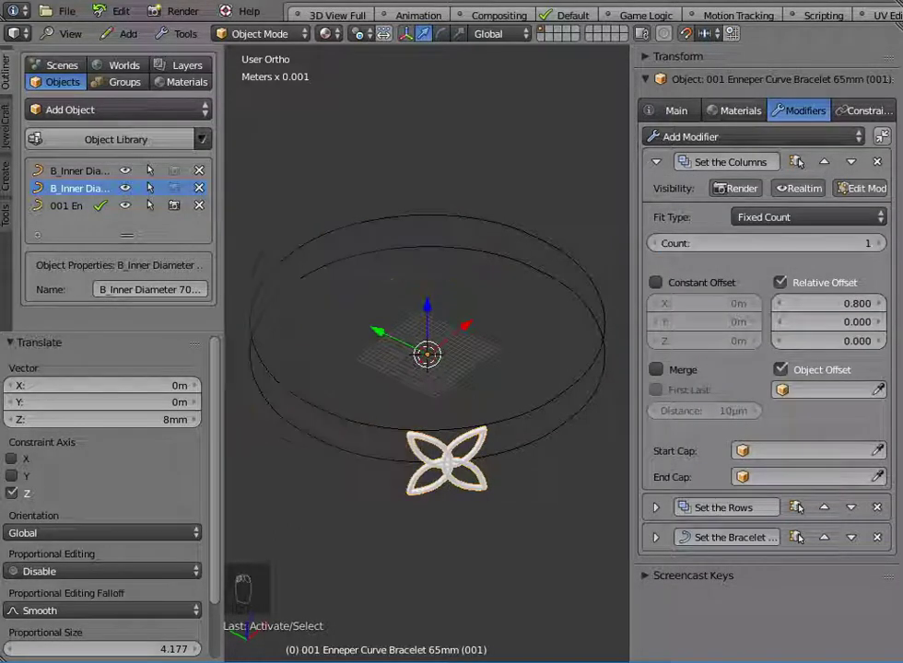
middle_click_drag(427, 406, 408, 433)
scroll(411, 331, "up", 6)
scroll(417, 352, "down", 5)
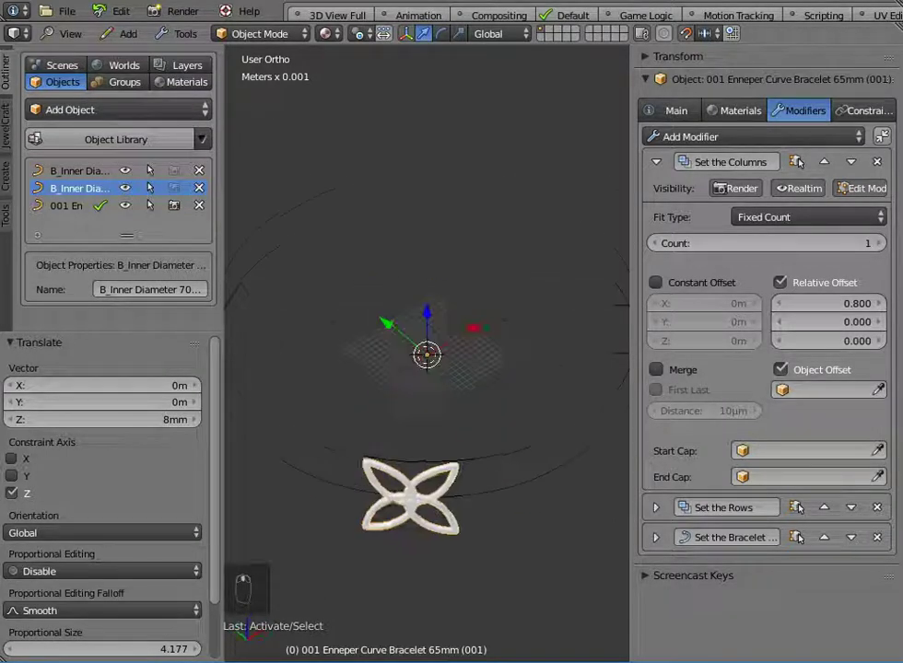
scroll(410, 424, "down", 3)
Set the count of the Set the Columns modifier to 17
left_click(766, 243)
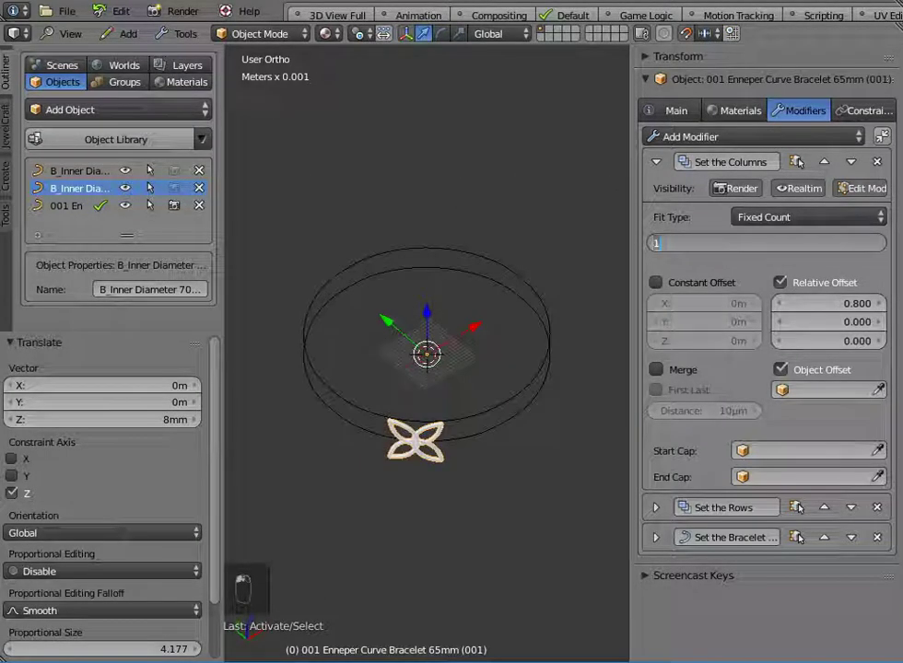
type("17")
key("Return")
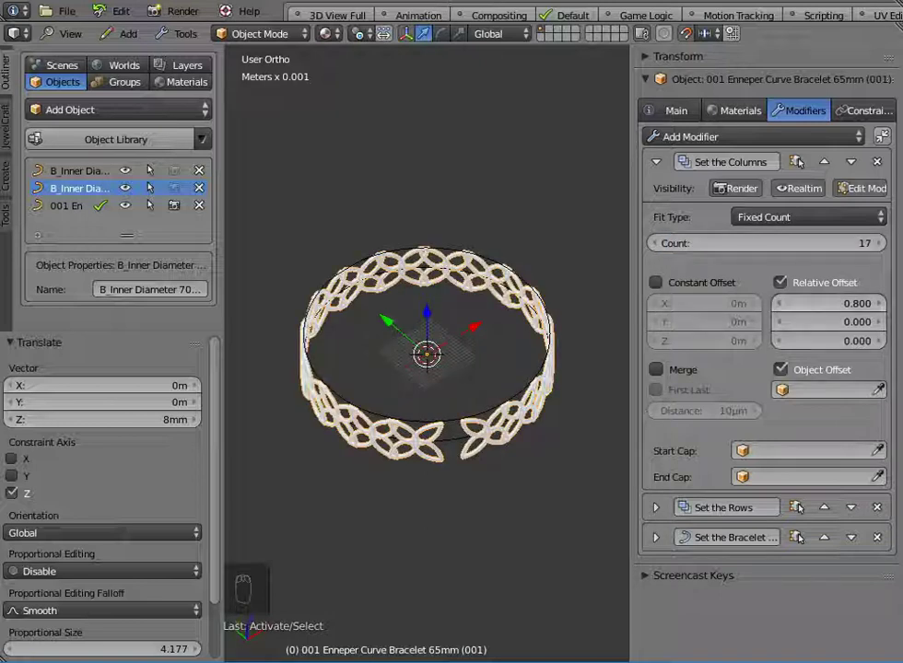
Try a relative X offset of 0.82 between the columns and inspect the bracelet's joint
double_click(828, 304)
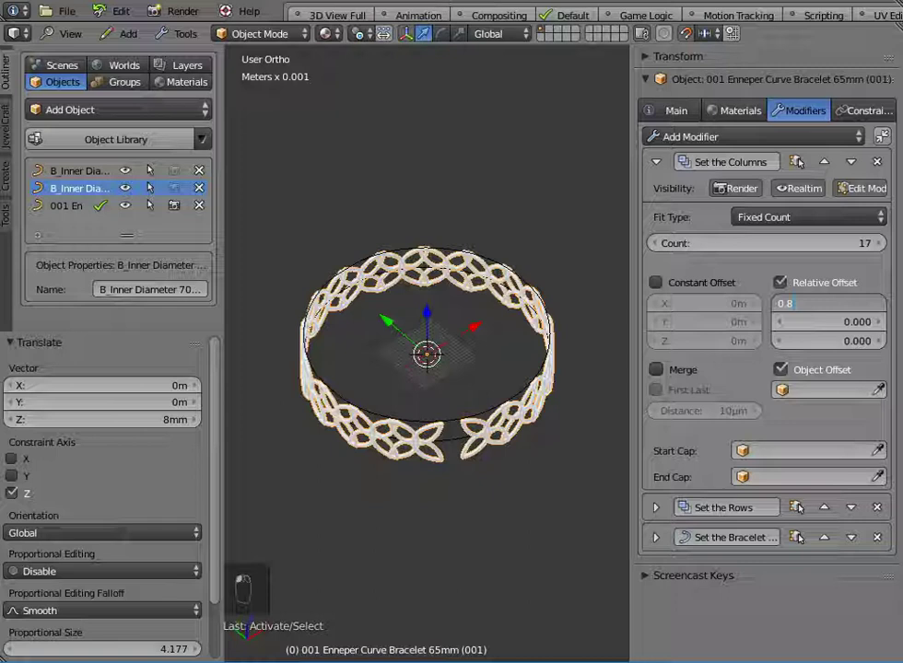
type("2")
key("Return")
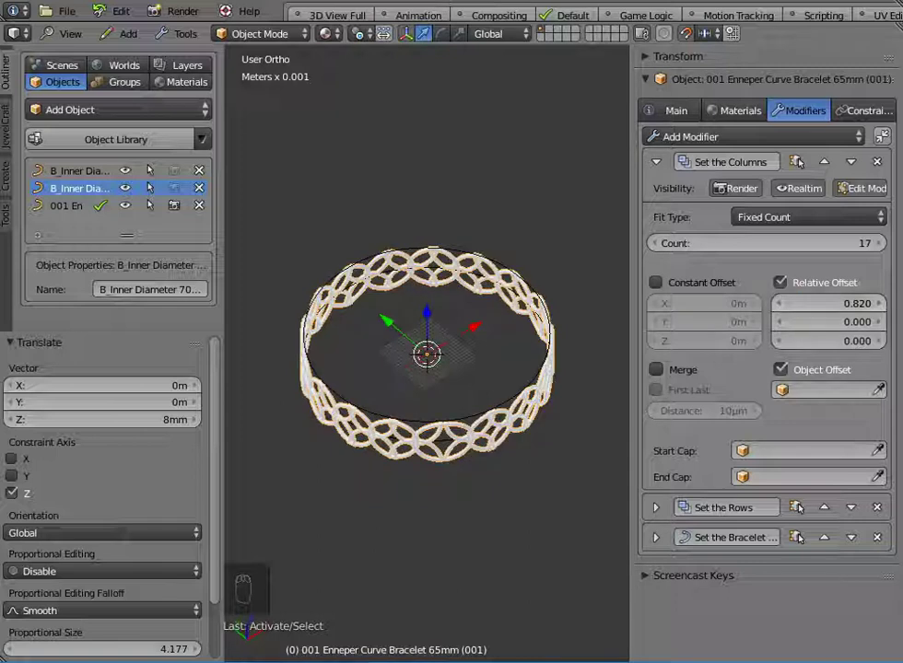
scroll(426, 354, "up", 4)
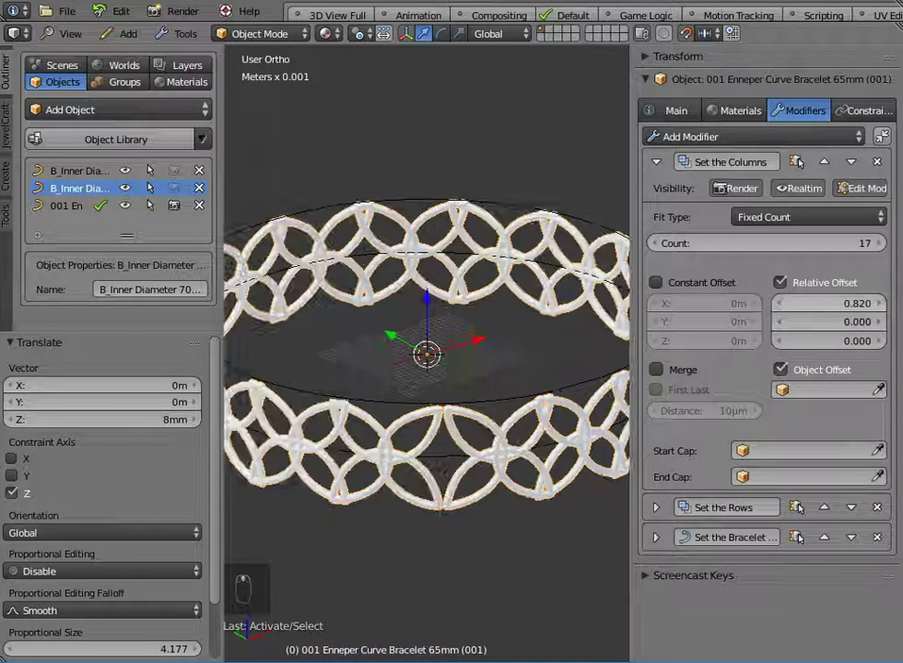
Set the columns' relative X offset to 0.83 and check how the bracelet's ends meet
double_click(828, 304)
key("BackSpace")
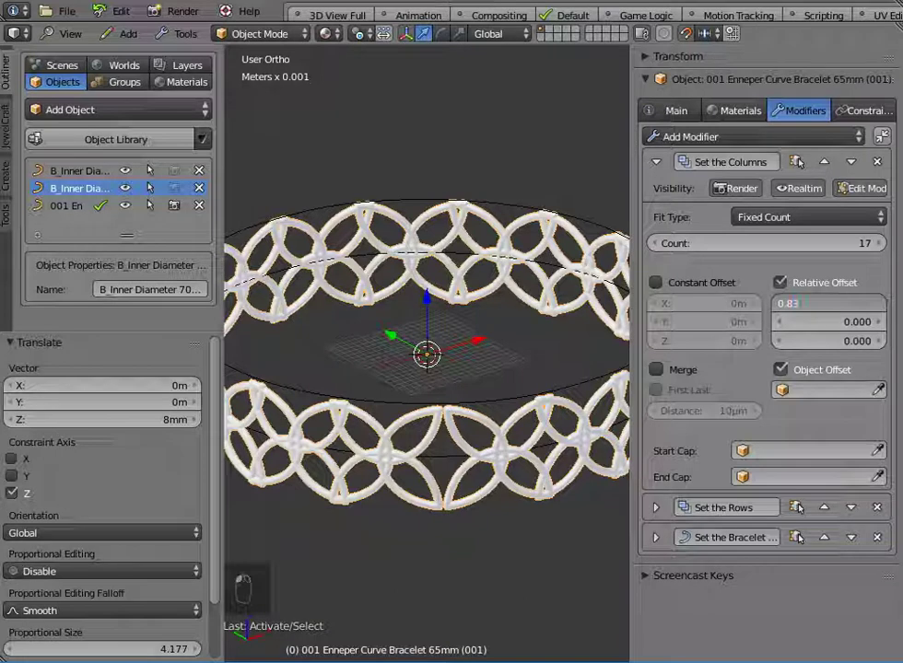
type("3")
key("Return")
scroll(426, 353, "down", 3)
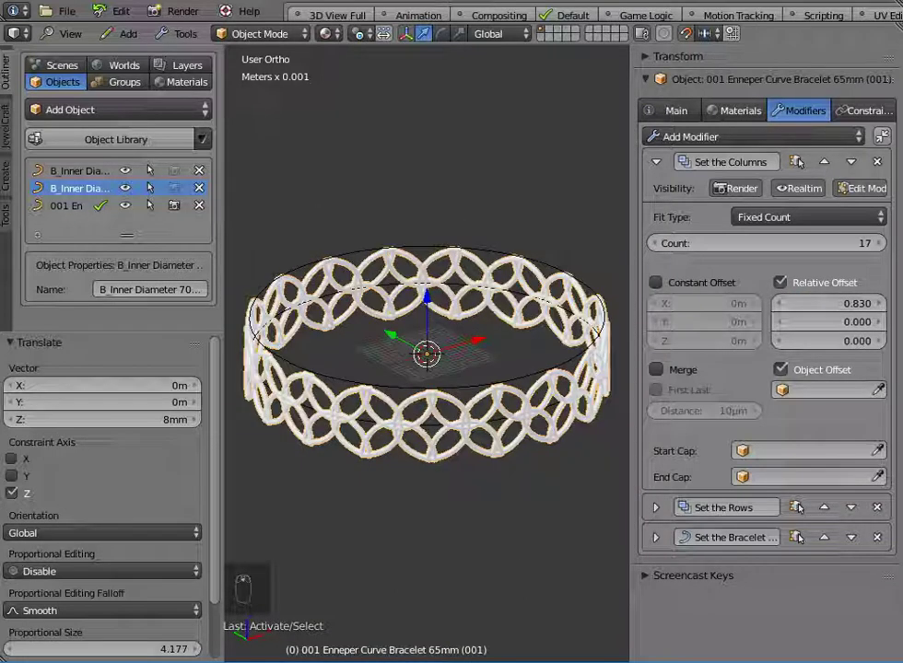
middle_click_drag(427, 354, 426, 377)
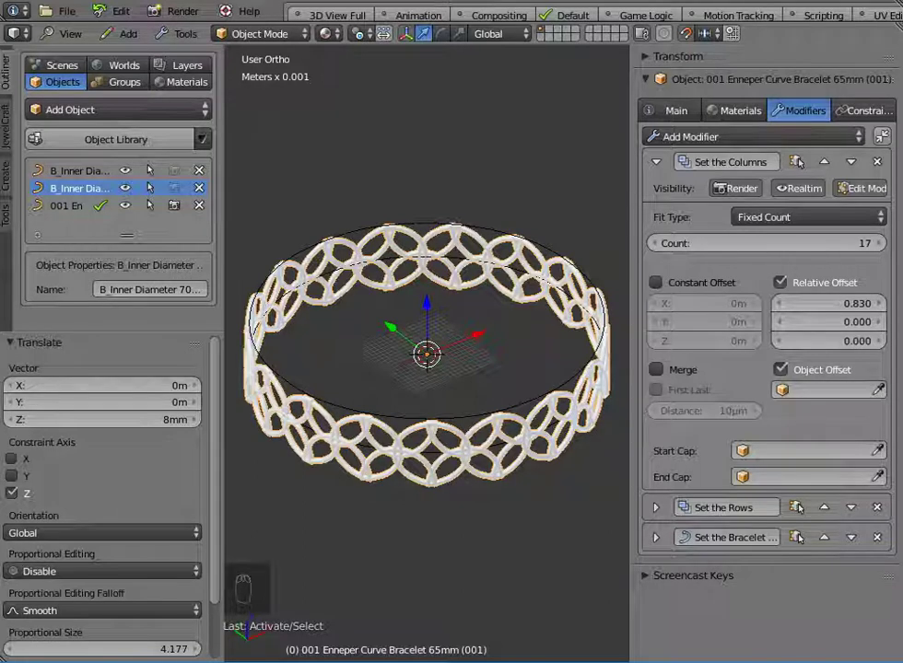
Add the B_X-Section Rectangular bevel object from the 3D Templates bevel objects category of the object library
right_click(427, 419)
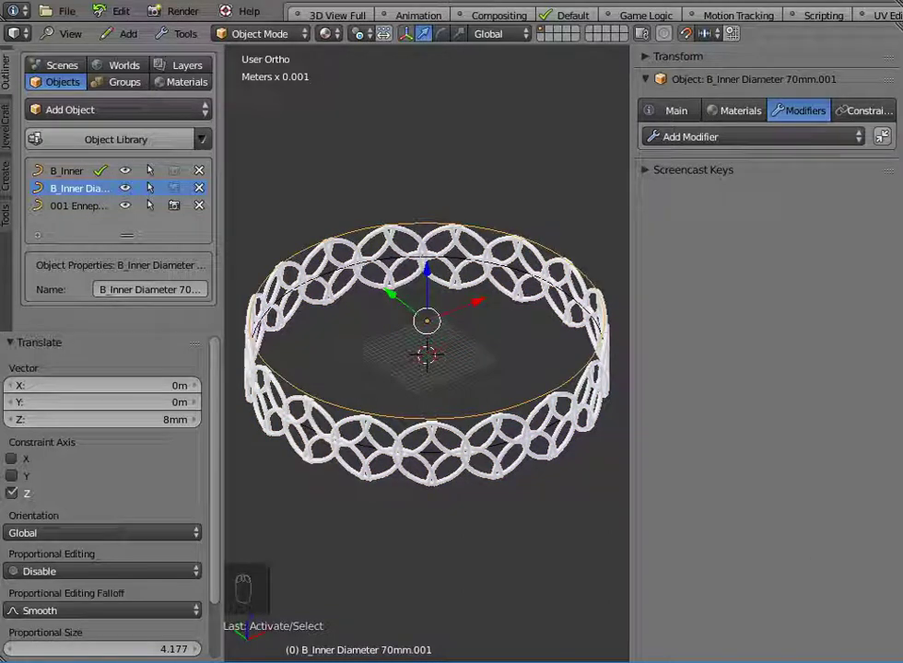
left_click(103, 139)
left_click(131, 157)
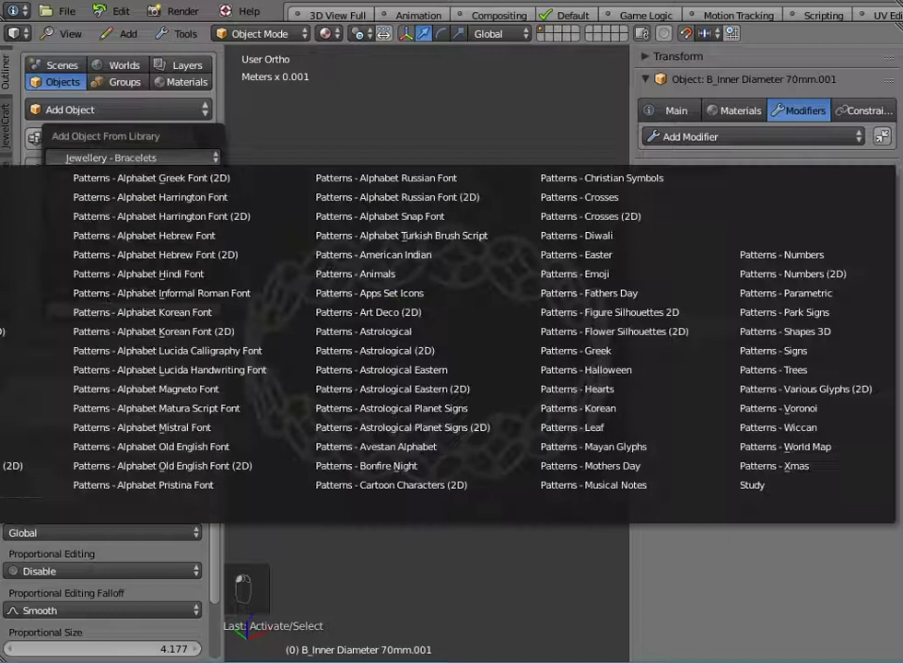
left_click(26, 178)
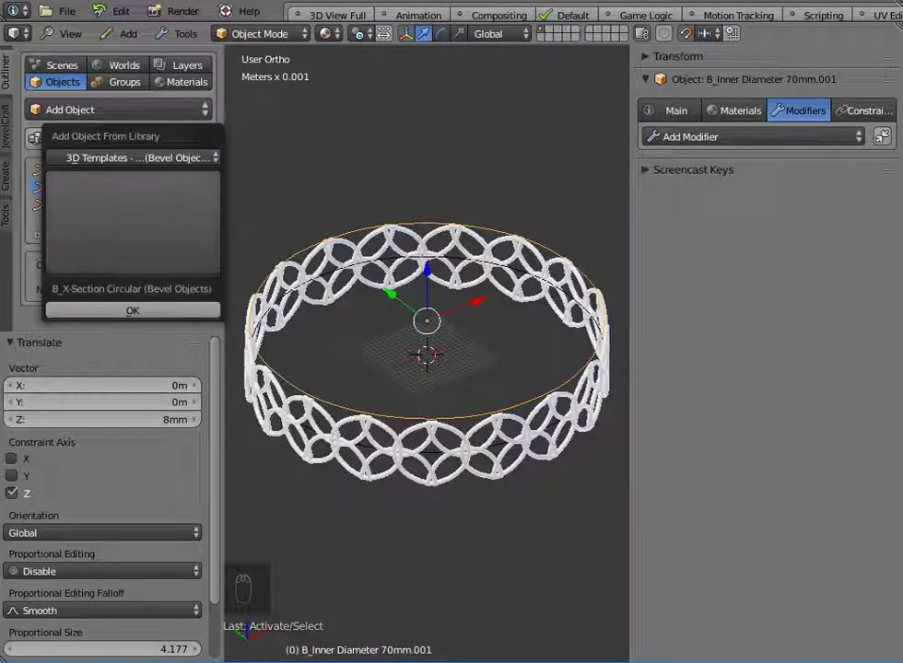
left_click(133, 223)
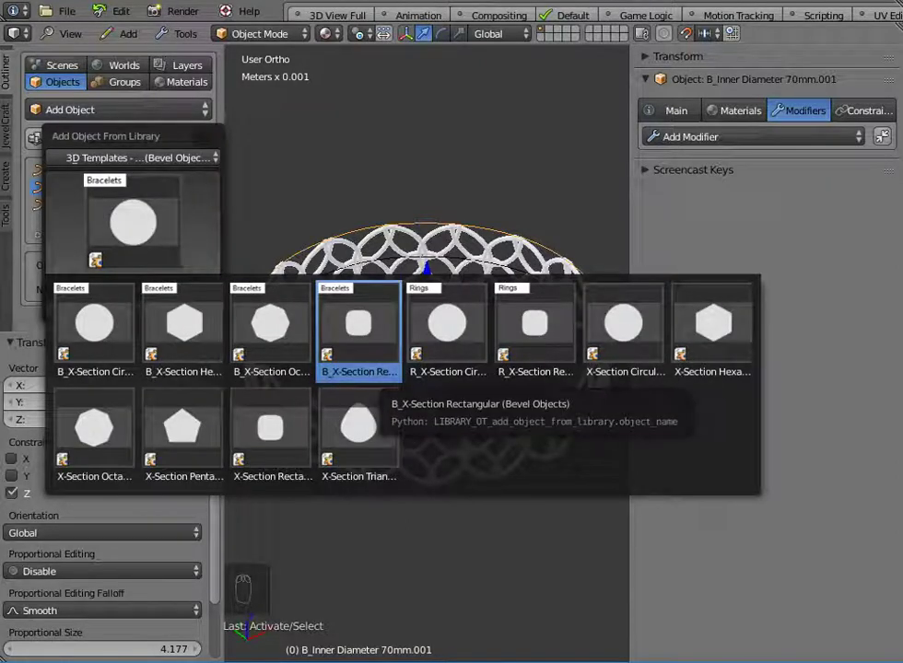
left_click(358, 331)
left_click(133, 310)
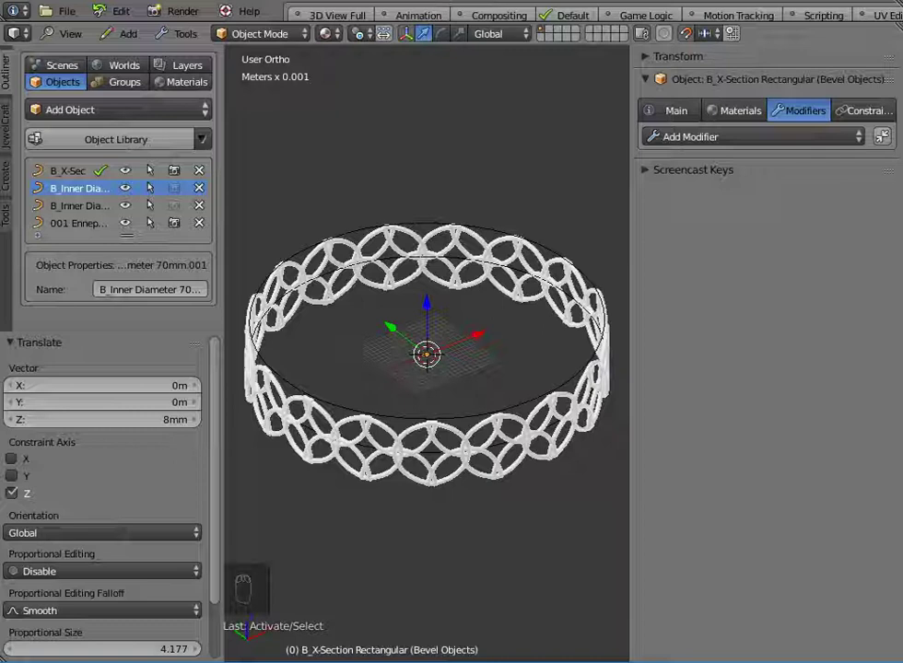
Assign B_X-Section Rectangular as the bevel object of the upper 70 mm inner diameter curve
left_click(79, 188)
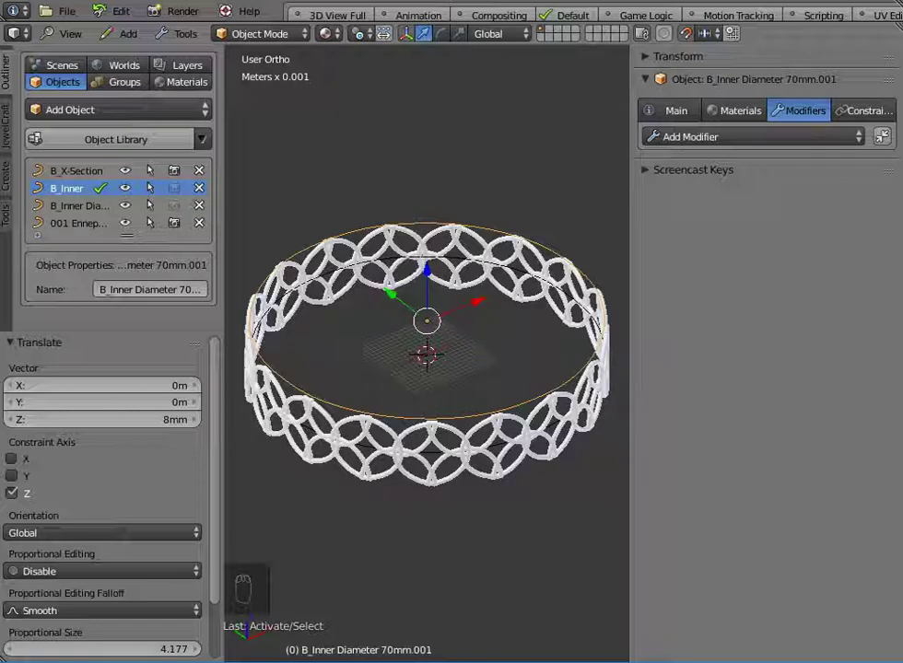
left_click(676, 109)
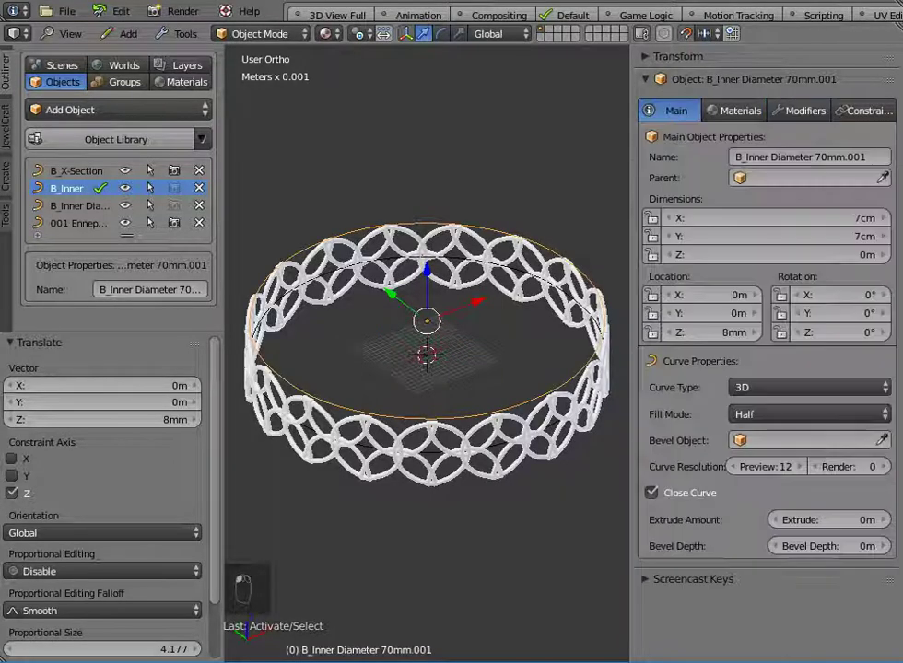
left_click(748, 440)
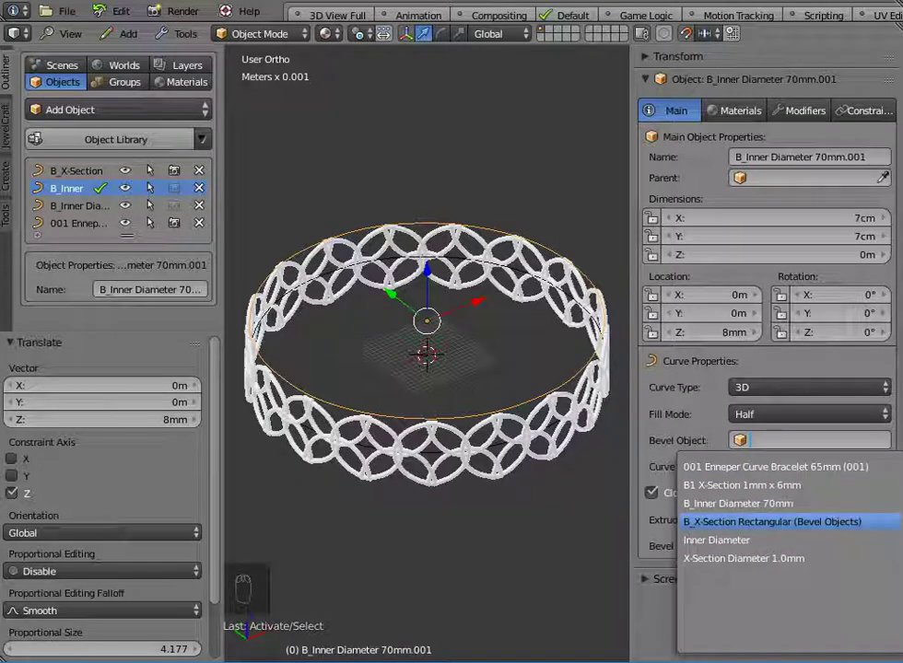
left_click(772, 521)
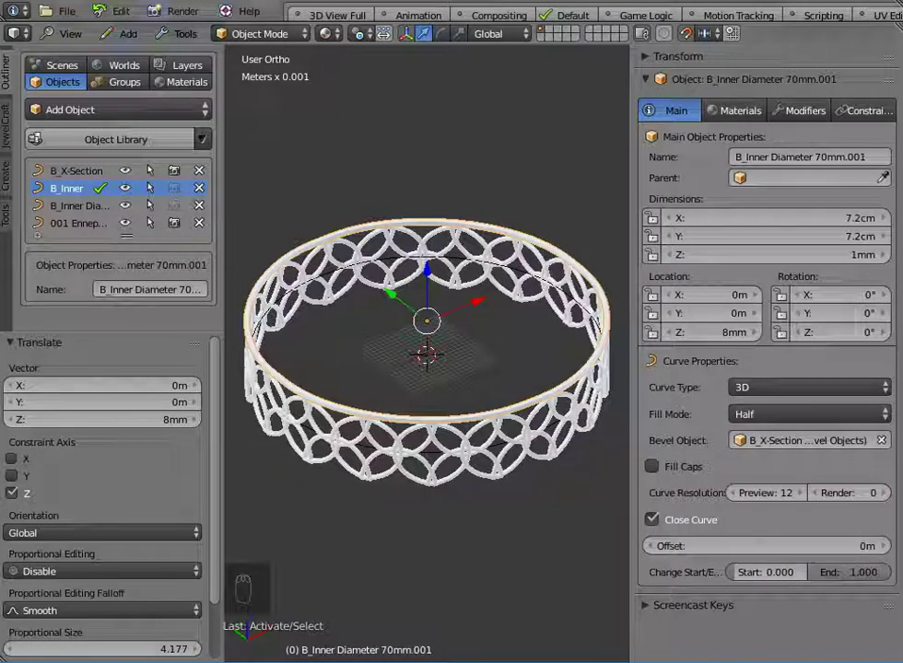
In front view, lower the upper rim about 0.323 mm along Z onto the top of the Enneper pattern
left_click(64, 34)
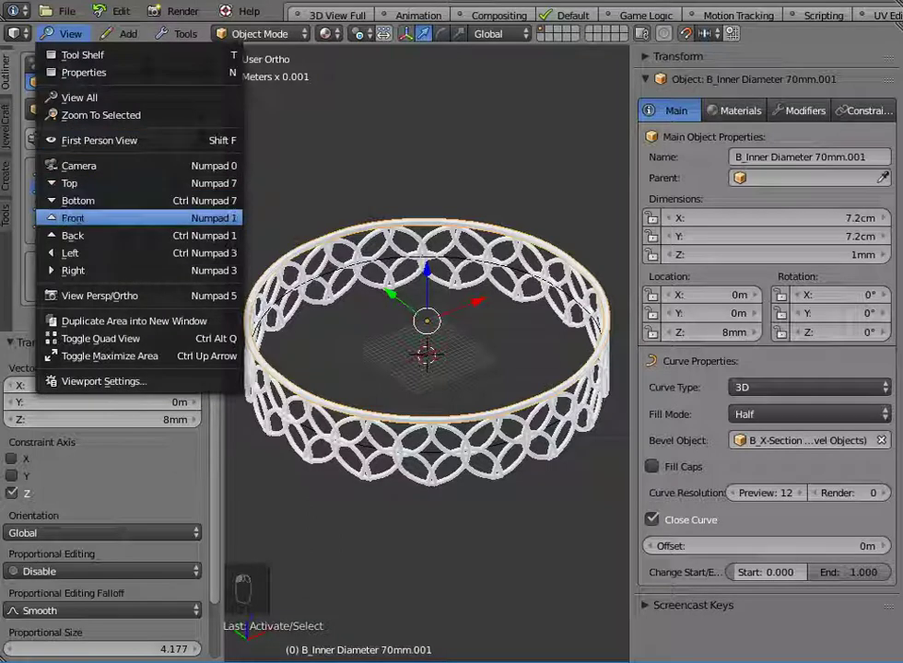
left_click(74, 217)
scroll(424, 350, "up", 4)
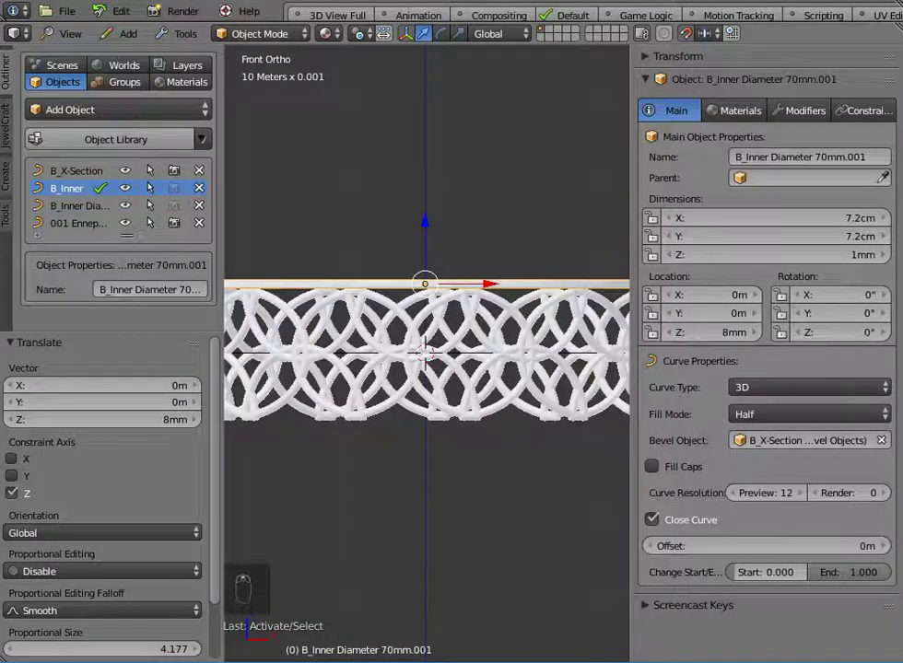
scroll(424, 350, "up", 3)
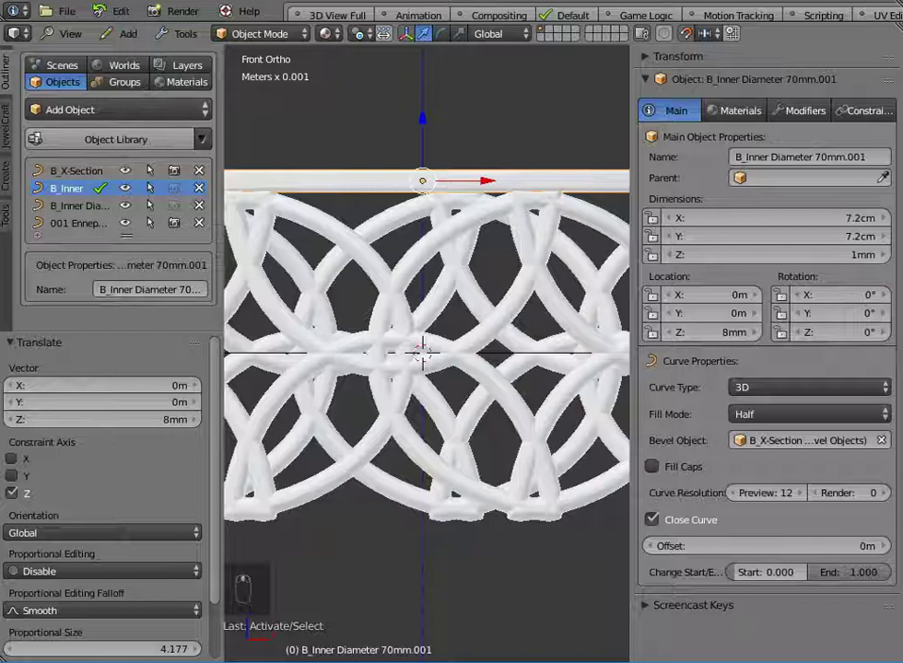
middle_click_drag(423, 353, 448, 443, "shift")
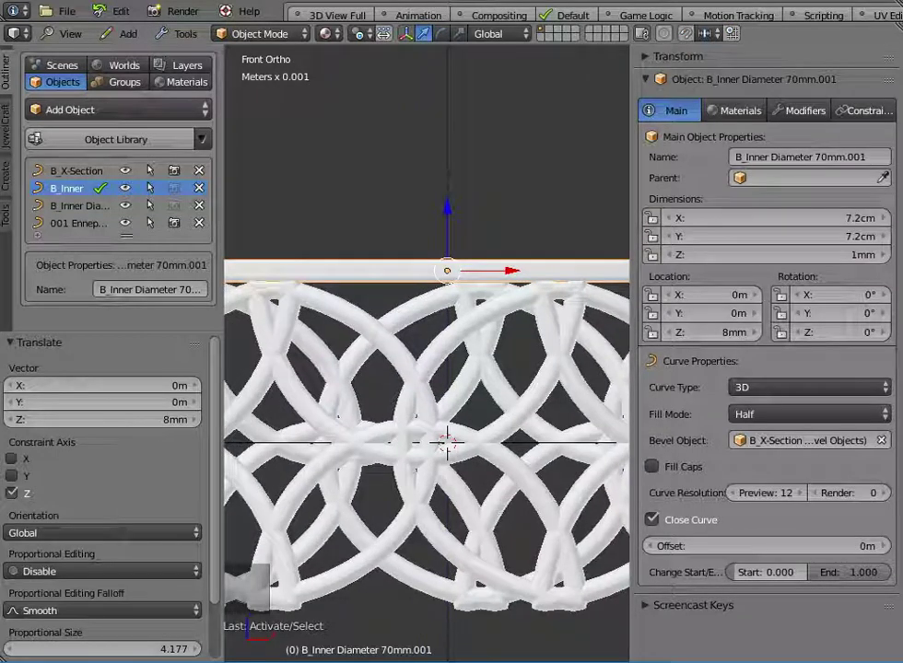
left_click_drag(447, 208, 446, 171)
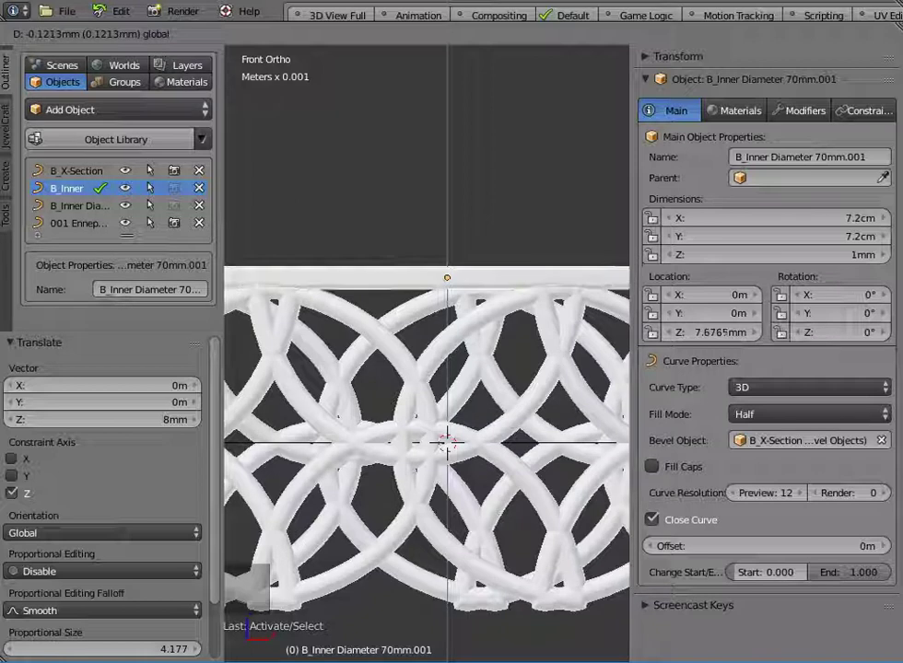
left_click_drag(447, 214, 447, 215)
Duplicate the upper rim curve in place as an unlinked copy
scroll(446, 277, "down", 3)
mouse_move(447, 276)
middle_mouse_down()
mouse_move(451, 311)
mouse_move(446, 296)
middle_mouse_up()
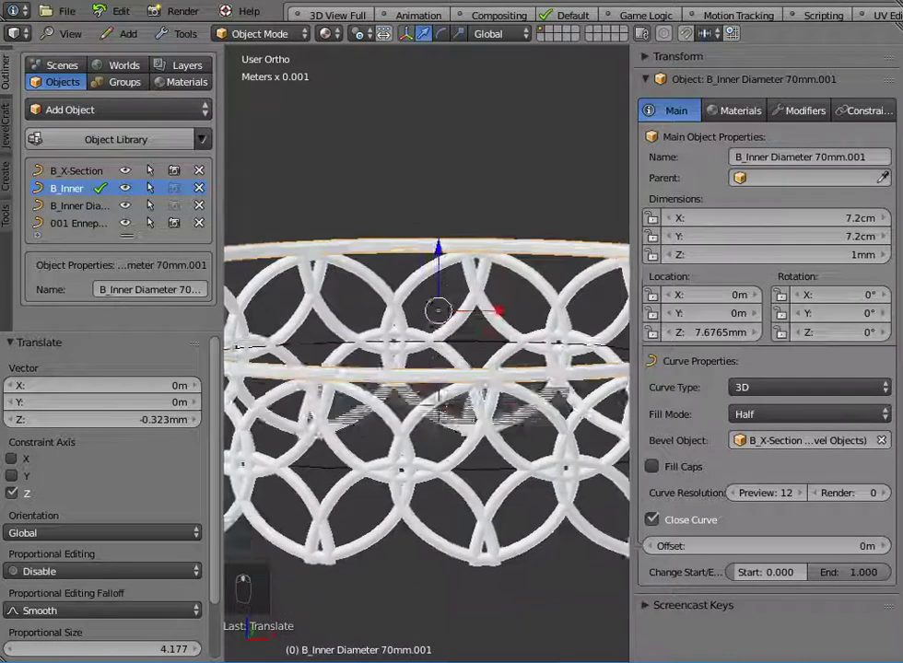
scroll(431, 368, "down", 4)
left_click(185, 33)
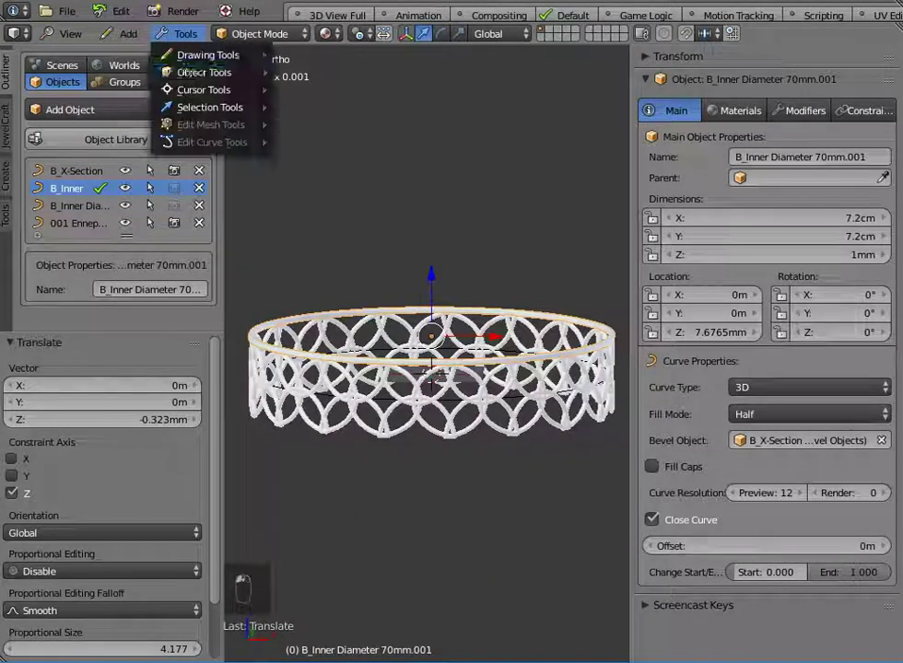
mouse_move(203, 71)
left_click(339, 132)
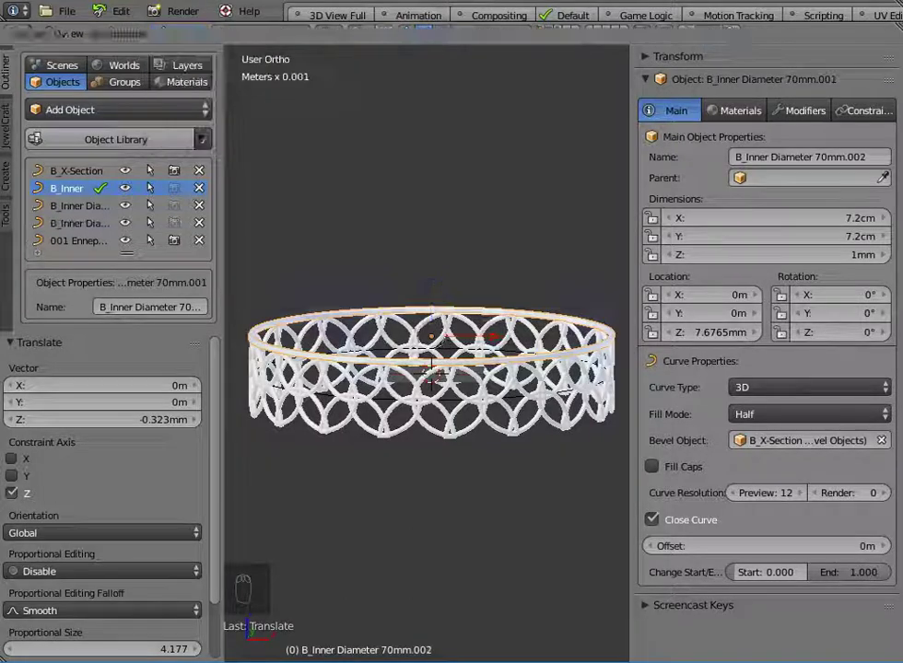
left_click(339, 131)
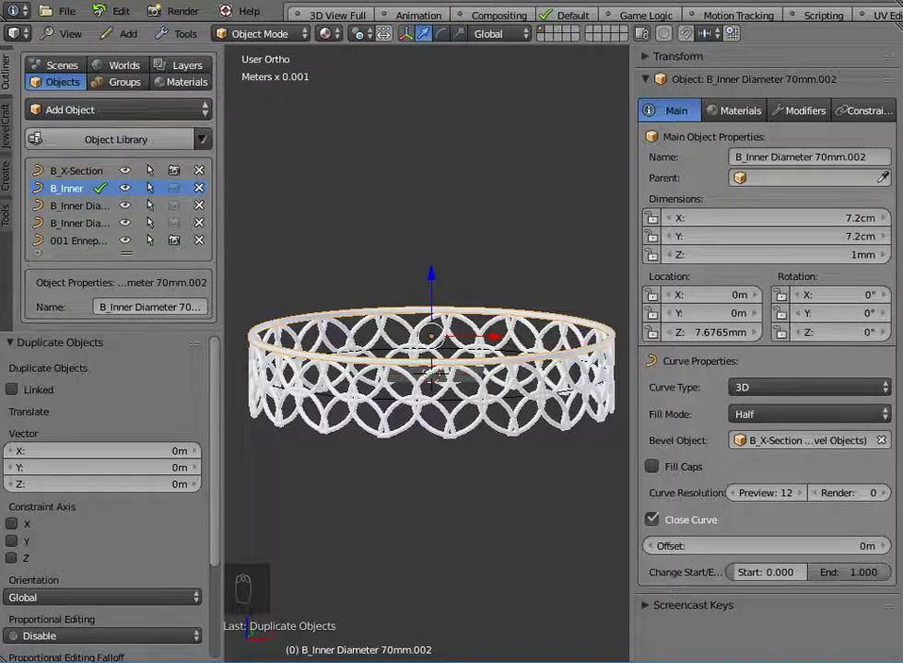
Place the duplicated rim at the bracelet's lower edge by setting its Z location to -7.67652 mm
left_click(677, 57)
left_click(731, 140)
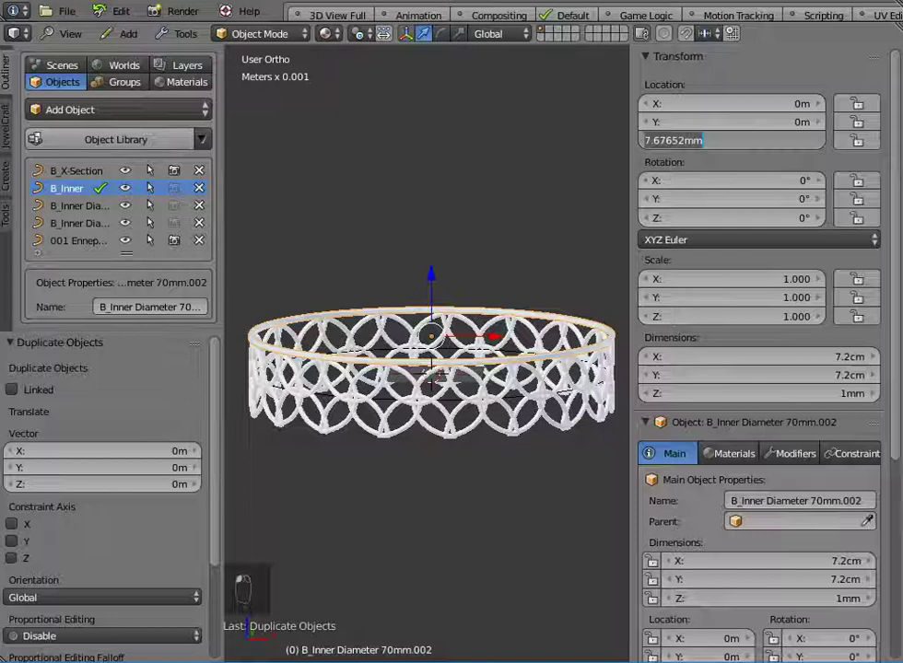
left_click(651, 140)
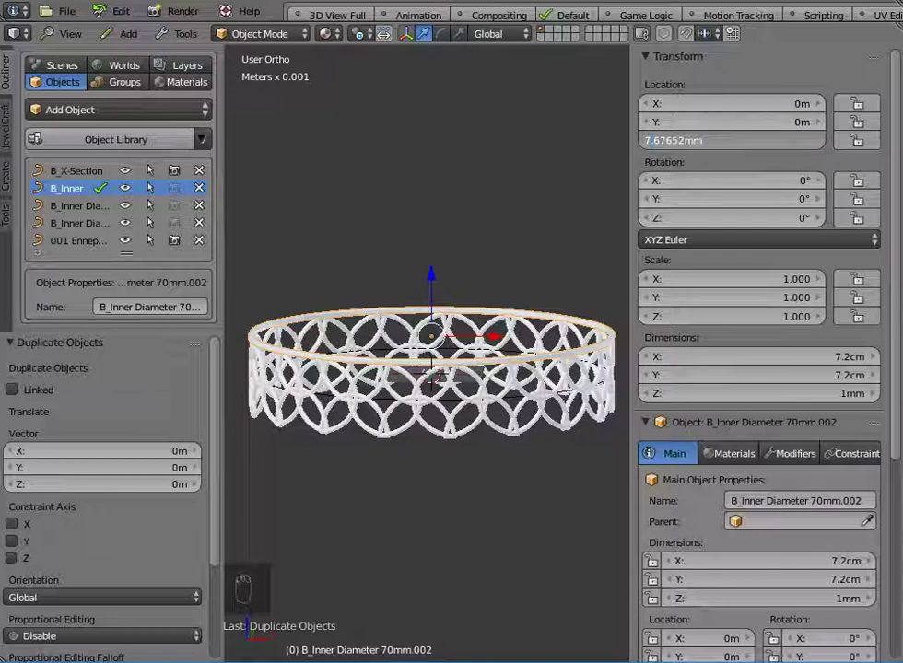
type("-")
key("Return")
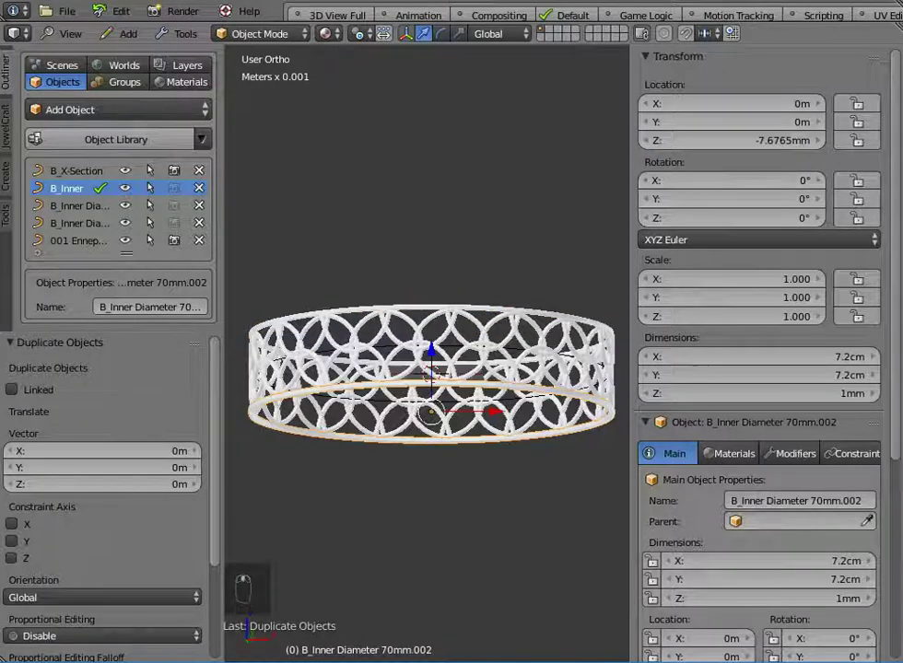
middle_click_drag(430, 369, 433, 419)
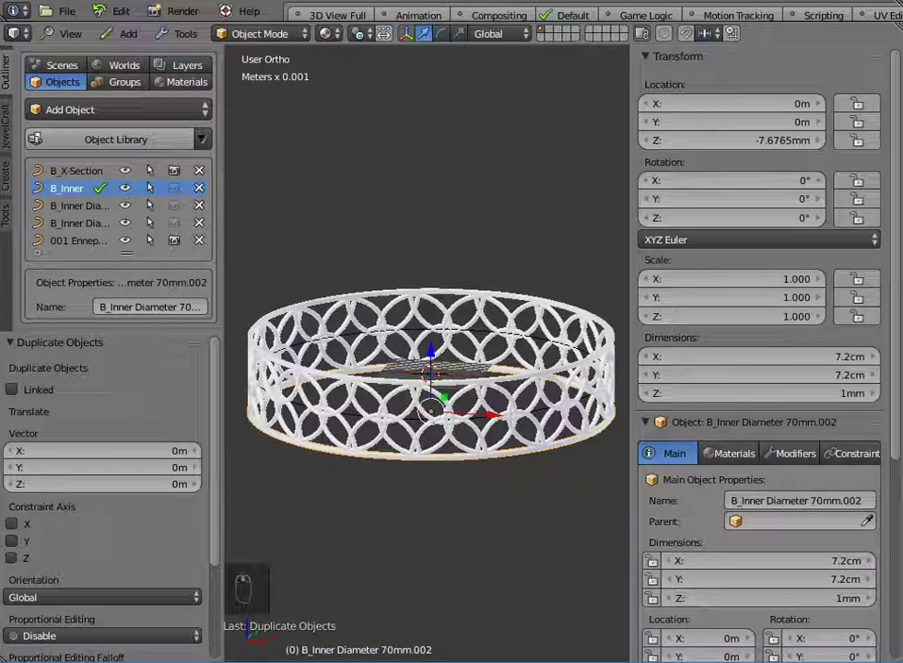
Replace the Enneper bracelet curve's bevel object with B_X-Section Rectangular
left_click(318, 424)
middle_click_drag(319, 451, 311, 501)
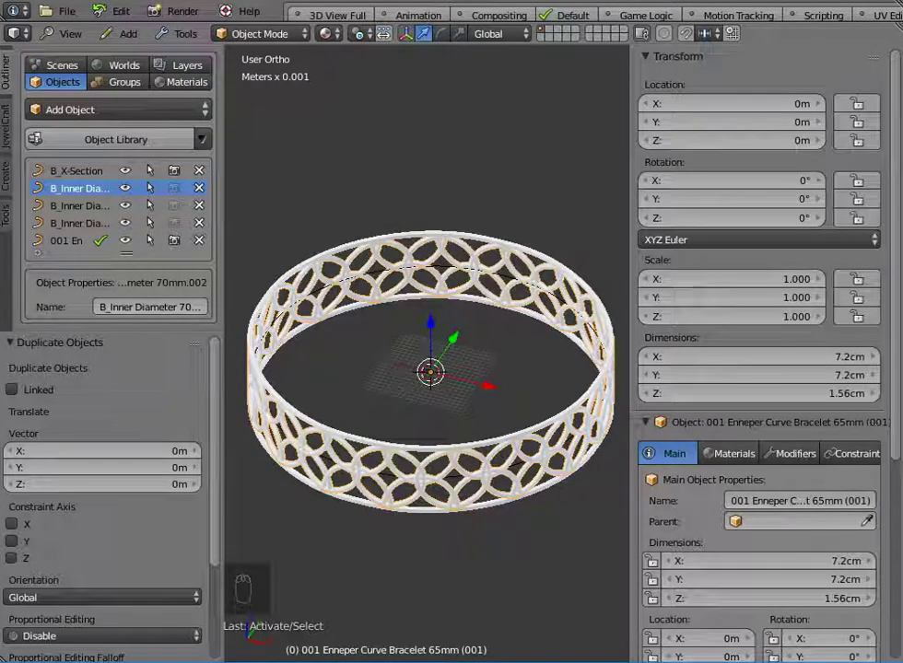
left_click(646, 57)
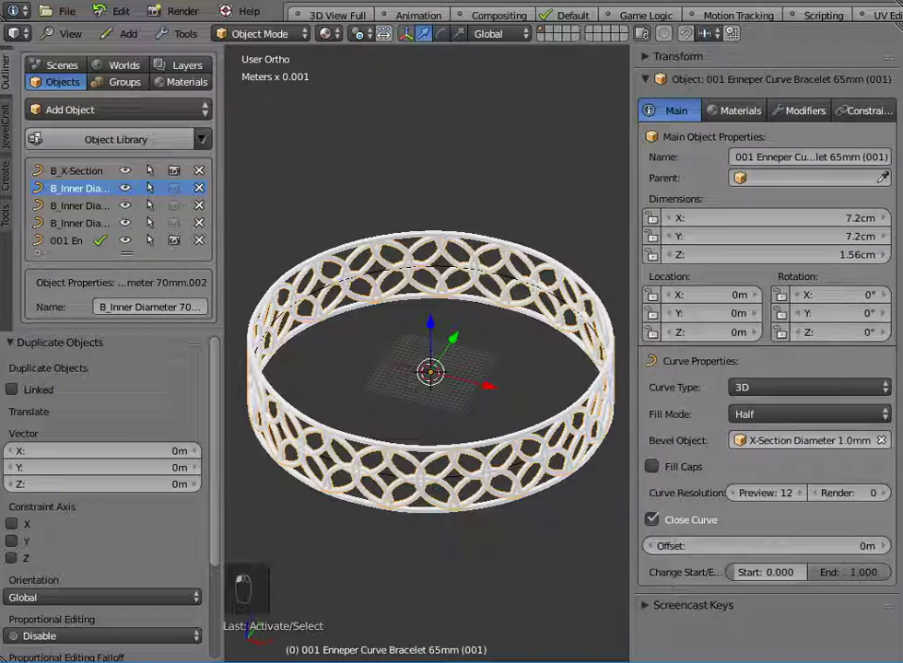
left_click(881, 440)
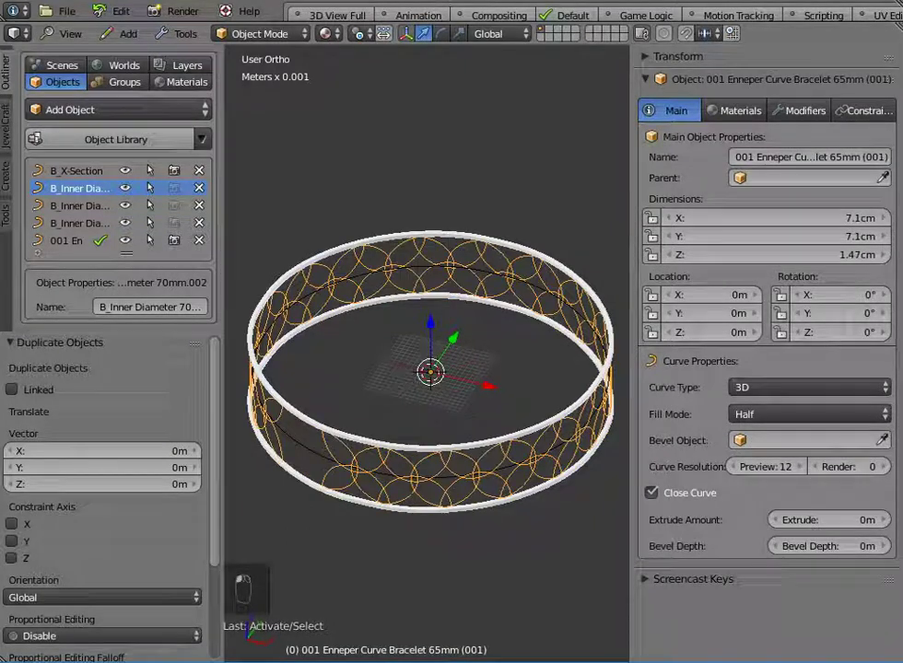
left_click(802, 440)
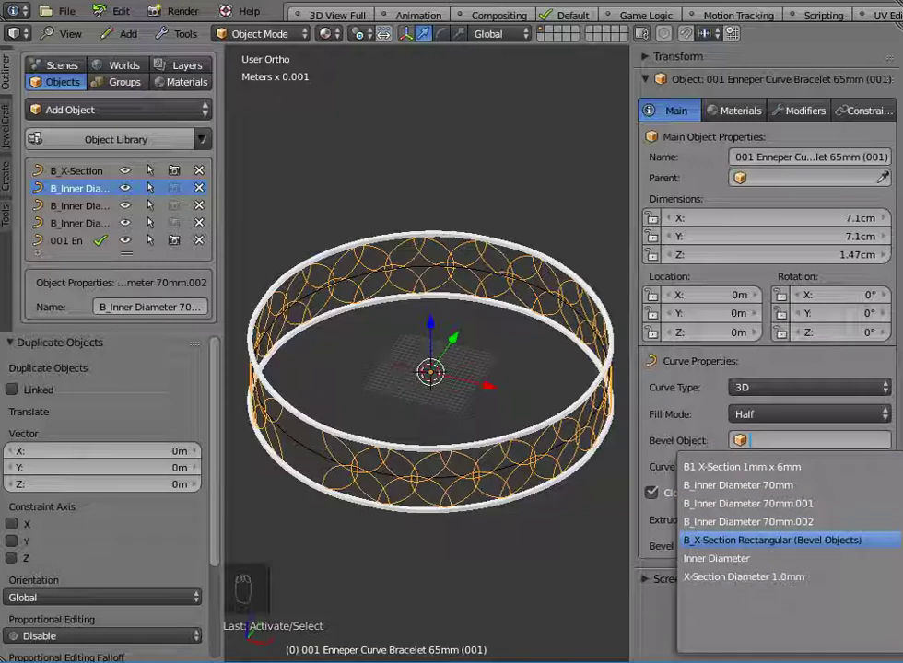
left_click(772, 540)
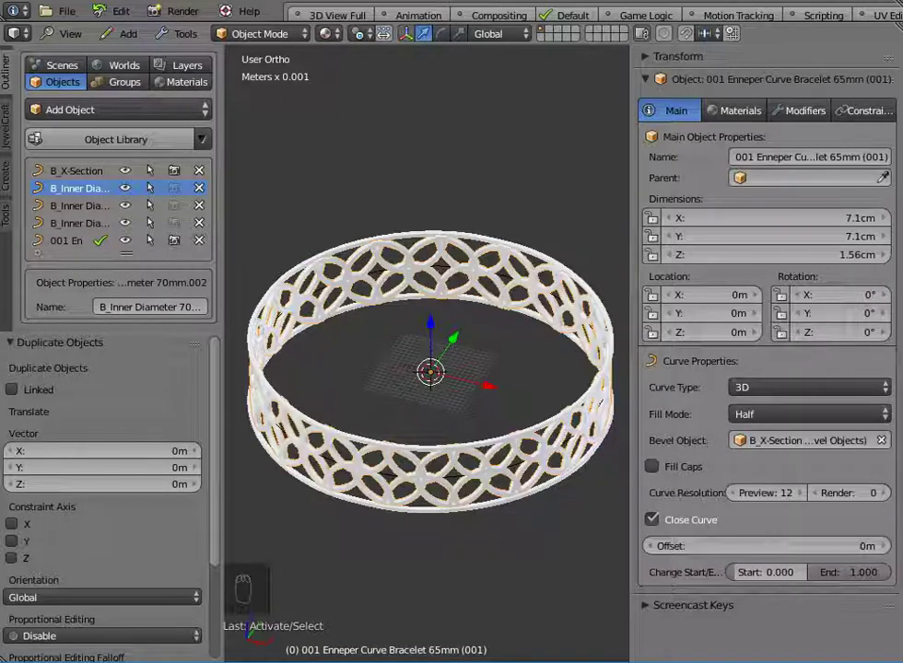
Examine how the rectangular pattern sits against the two rims, close up and from the top view
mouse_move(497, 405)
middle_mouse_down()
mouse_move(494, 327)
mouse_move(493, 386)
middle_mouse_up()
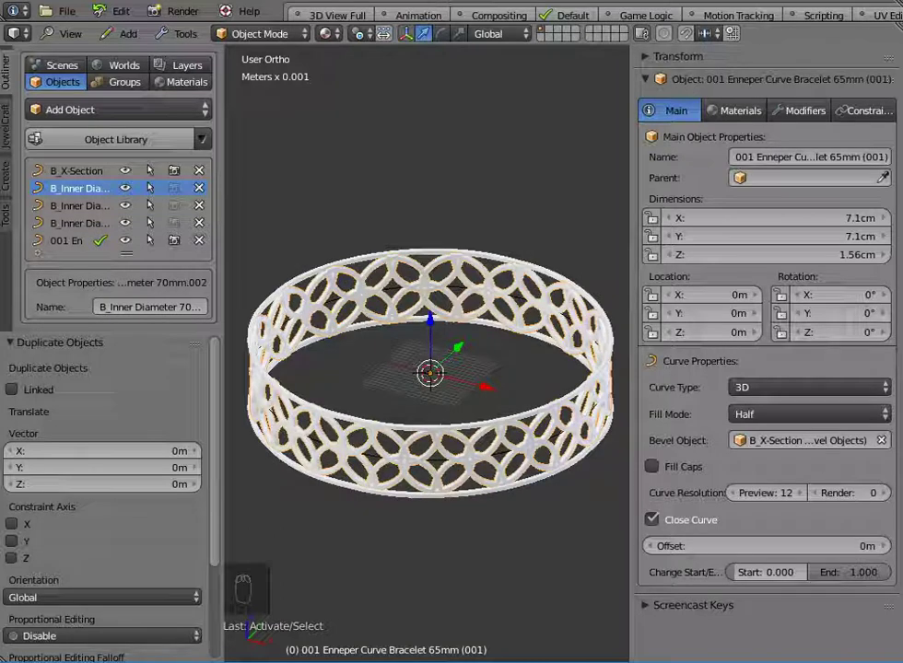
middle_click_drag(451, 405, 534, 305)
scroll(430, 415, "up", 2)
scroll(451, 484, "up", 3)
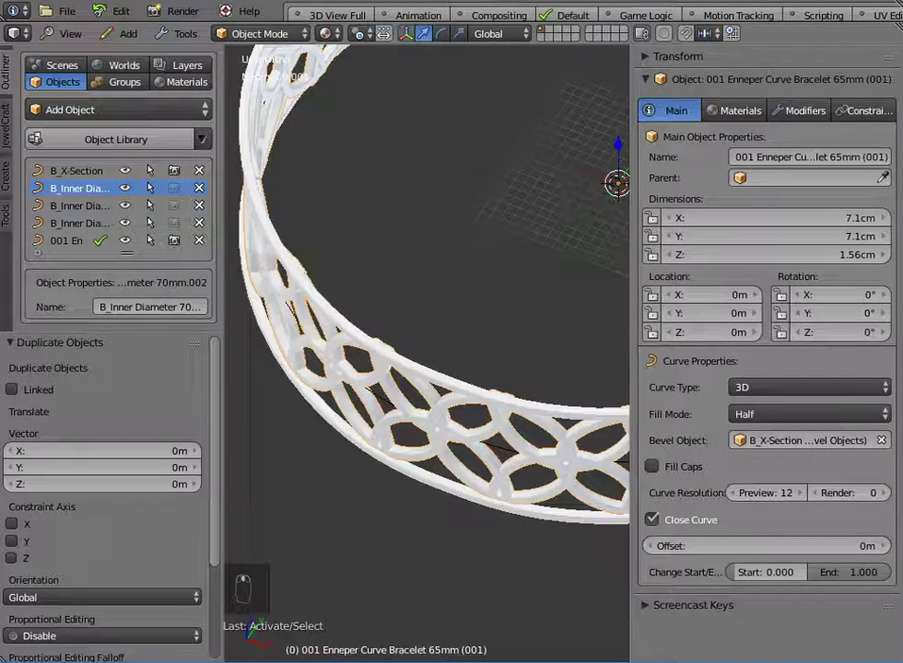
scroll(451, 483, "up", 2)
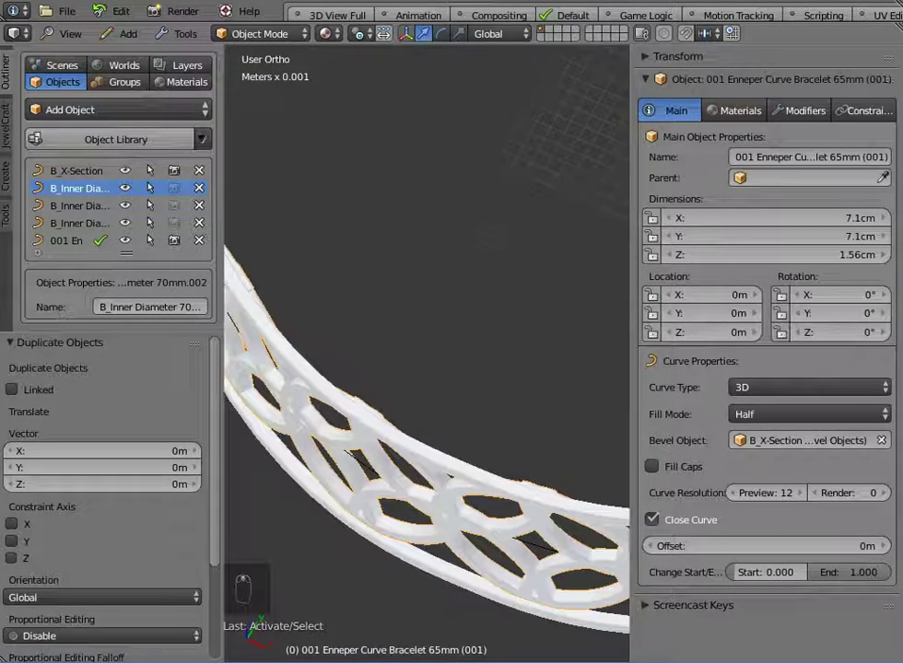
scroll(427, 354, "down", 5)
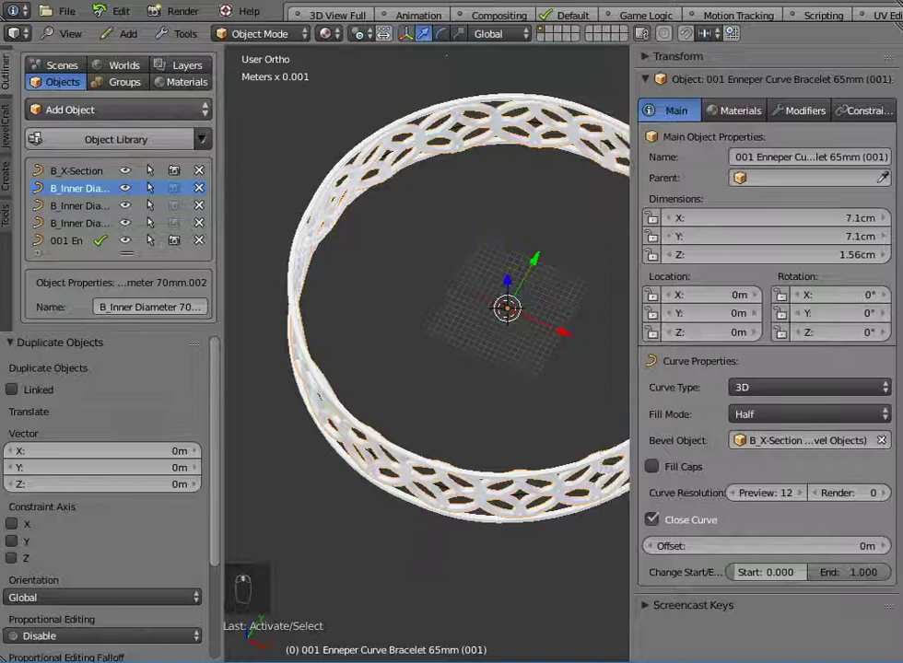
left_click(70, 33)
left_click(73, 182)
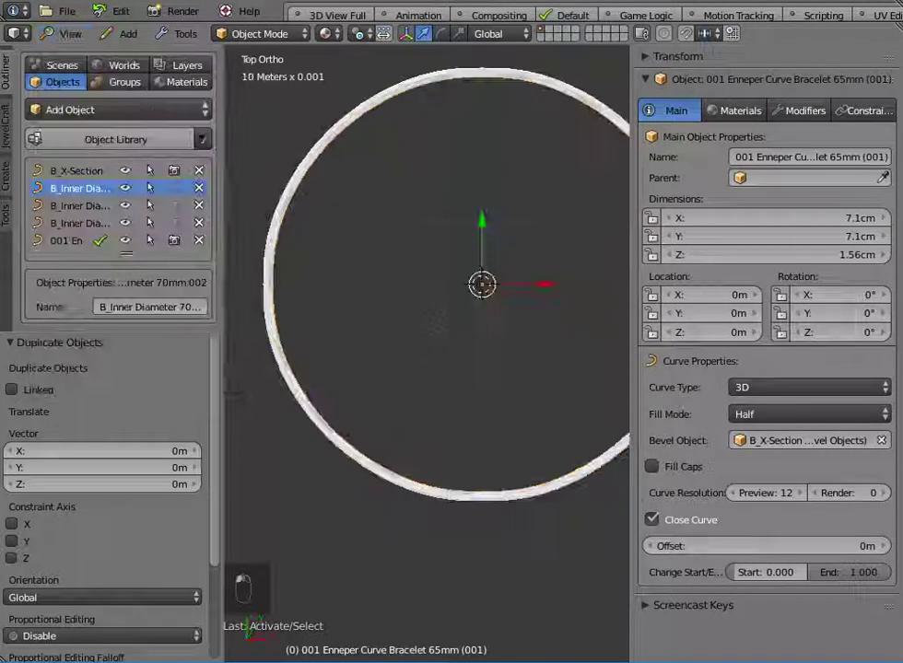
Move the Enneper pattern unit's curve points about 2.93 mm along Y in Edit Mode
key("Tab")
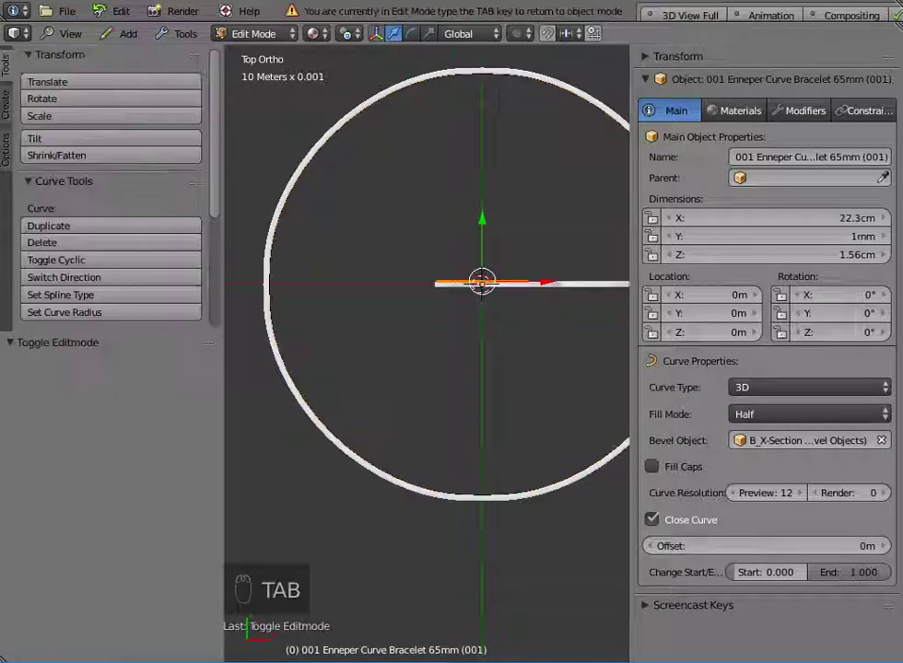
scroll(249, 67, "up", 2)
middle_click_drag(507, 276, 456, 338, "shift")
scroll(456, 338, "up", 1)
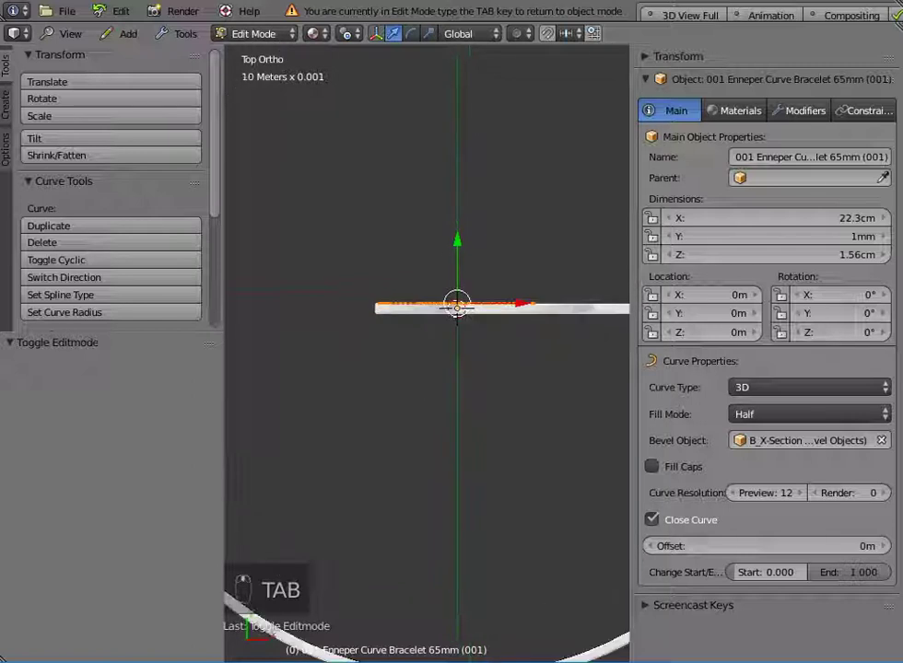
left_click_drag(457, 240, 456, 241)
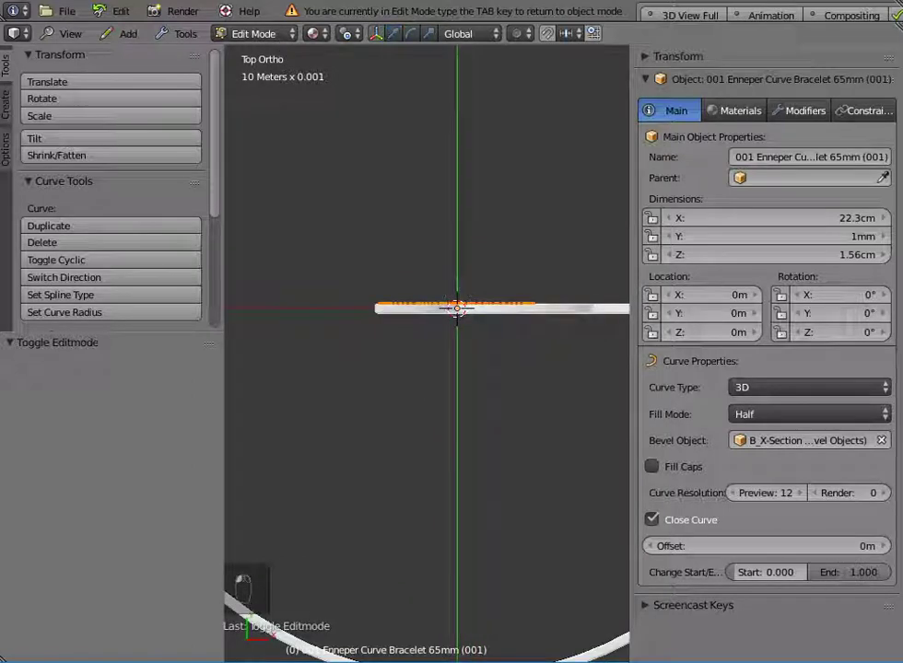
left_click_drag(457, 306, 457, 274)
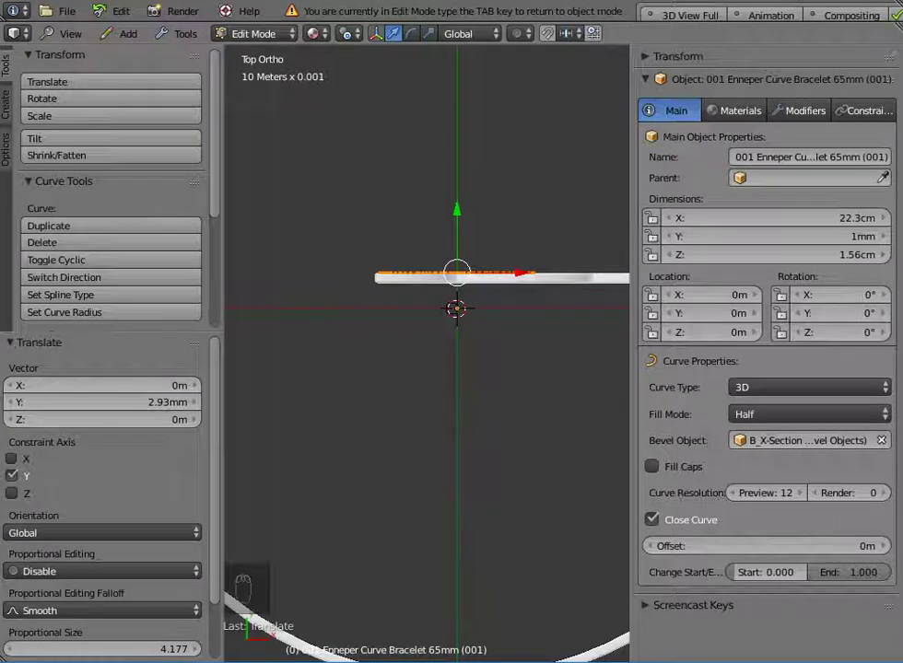
Set the curve points' median Y to 1 mm, return to Object Mode and check the pattern's fit between the rims
left_click(648, 56)
left_click(759, 123)
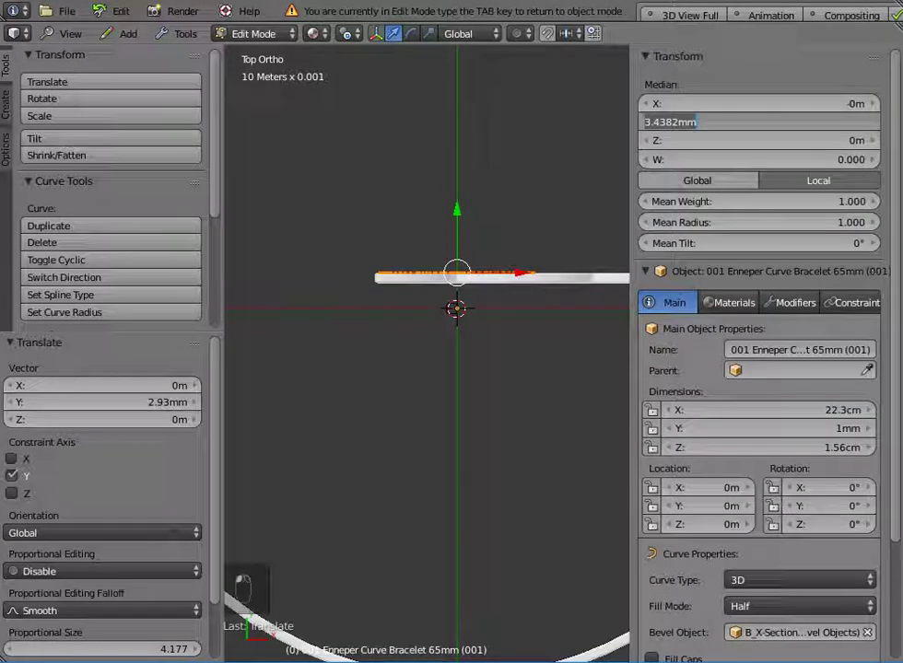
key("BackSpace")
type("1mm")
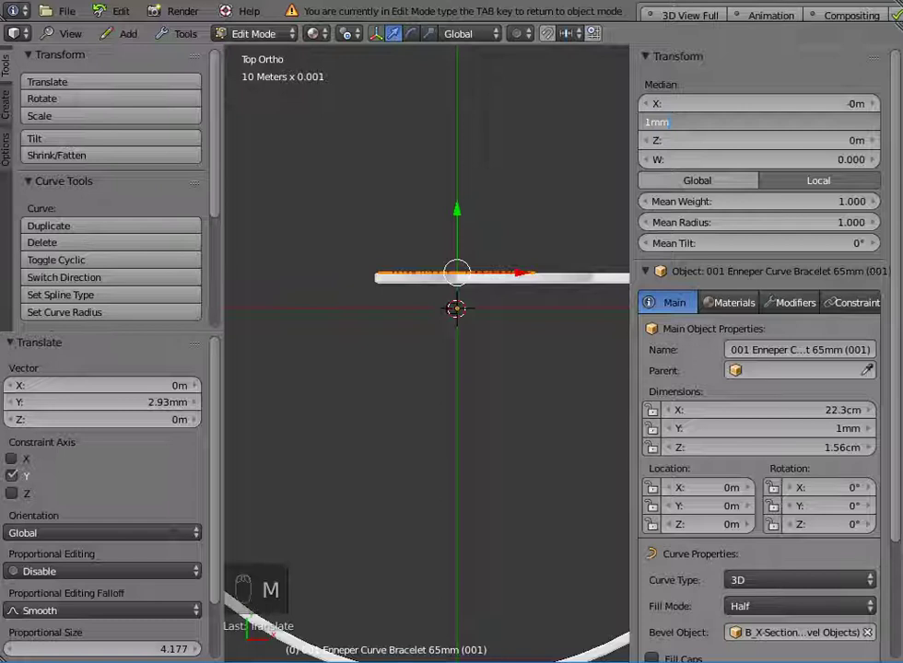
key("Return")
scroll(427, 352, "up", 3)
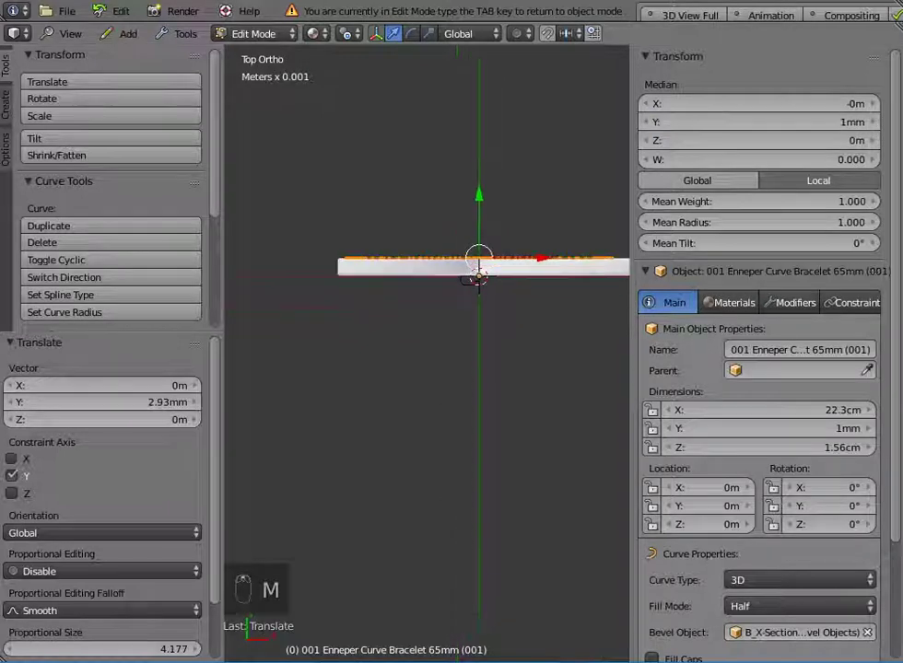
scroll(427, 353, "down", 6)
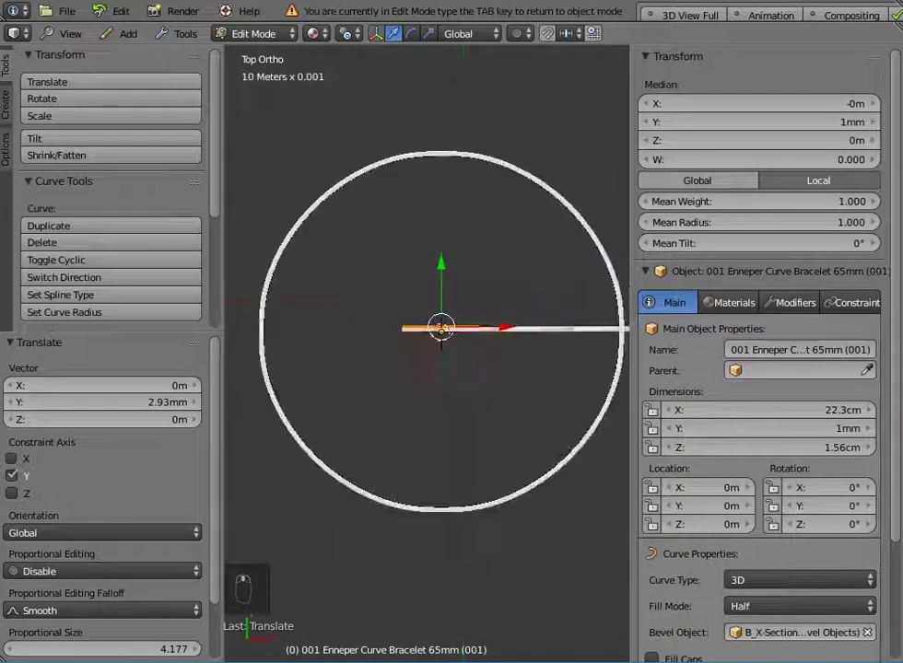
middle_click_drag(426, 352, 437, 299)
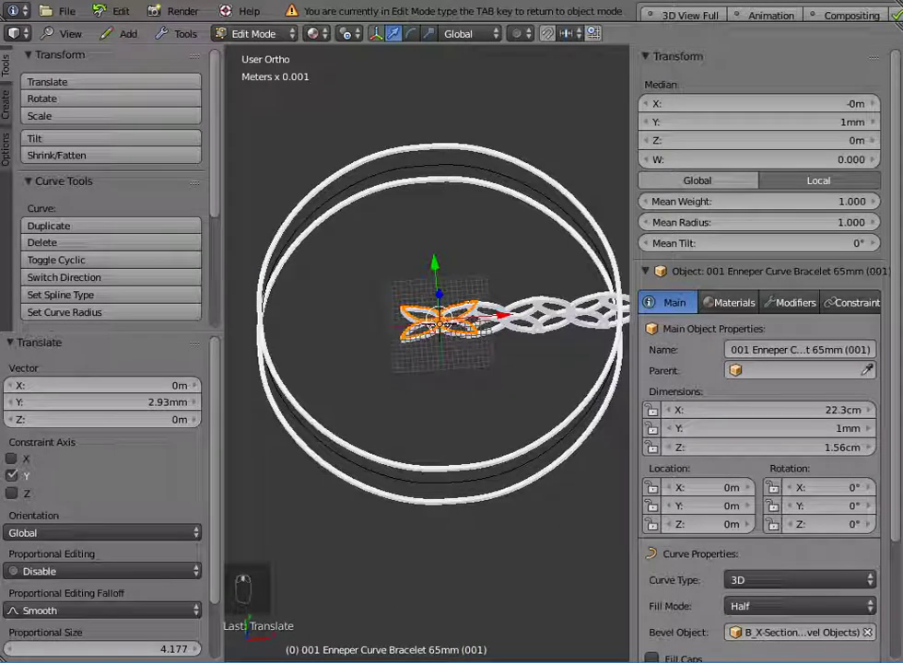
key("Tab")
middle_click_drag(437, 299, 451, 267)
scroll(451, 256, "up", 4)
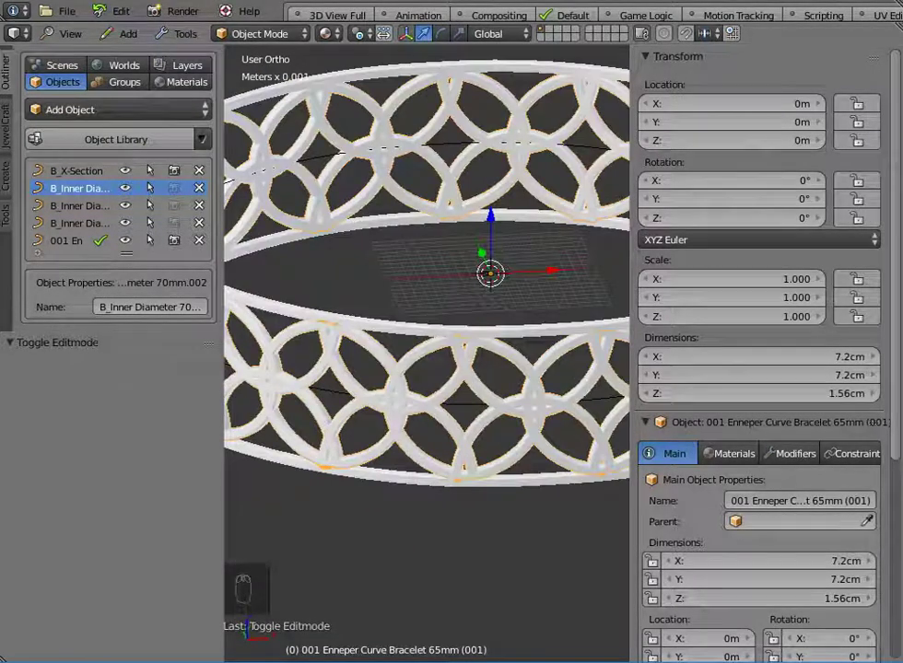